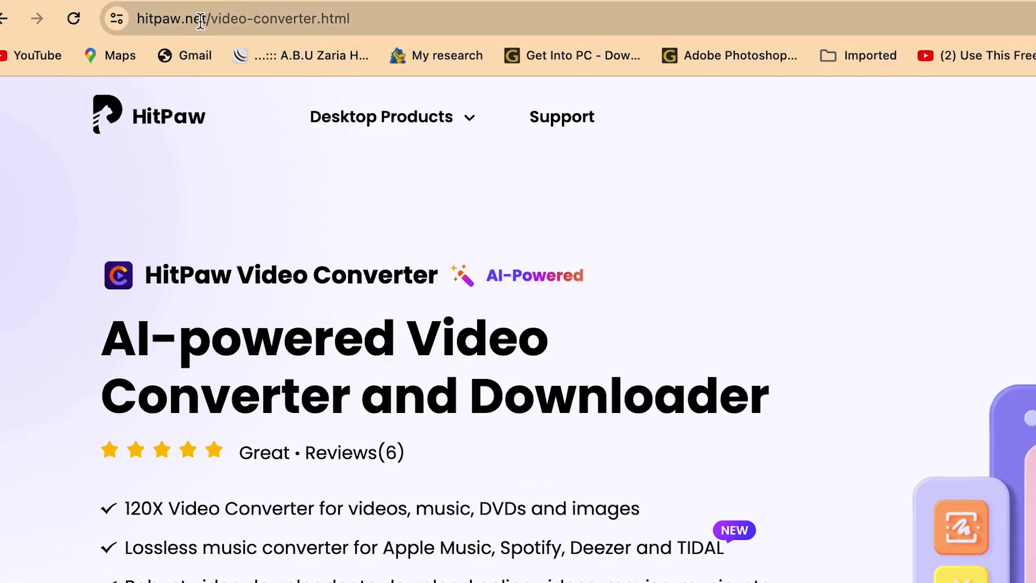
# - Go to hitpaw.net/video-converter.html in Chrome to view the HitPaw Video Converter page
pyautogui.click(201, 19)
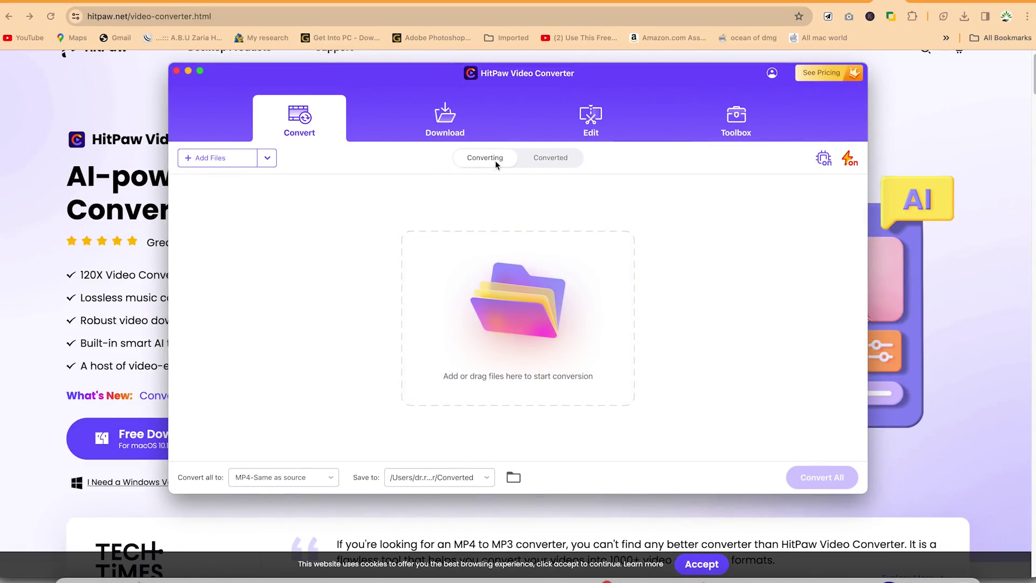
# - Switch between the Converted and Converting lists, ending back on Converting
pyautogui.click(554, 158)
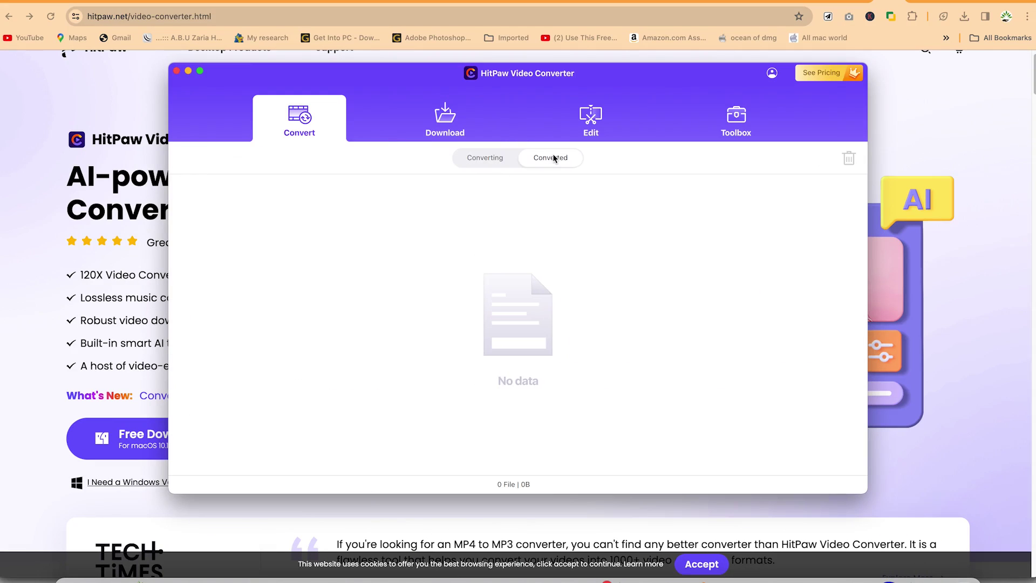
pyautogui.click(491, 157)
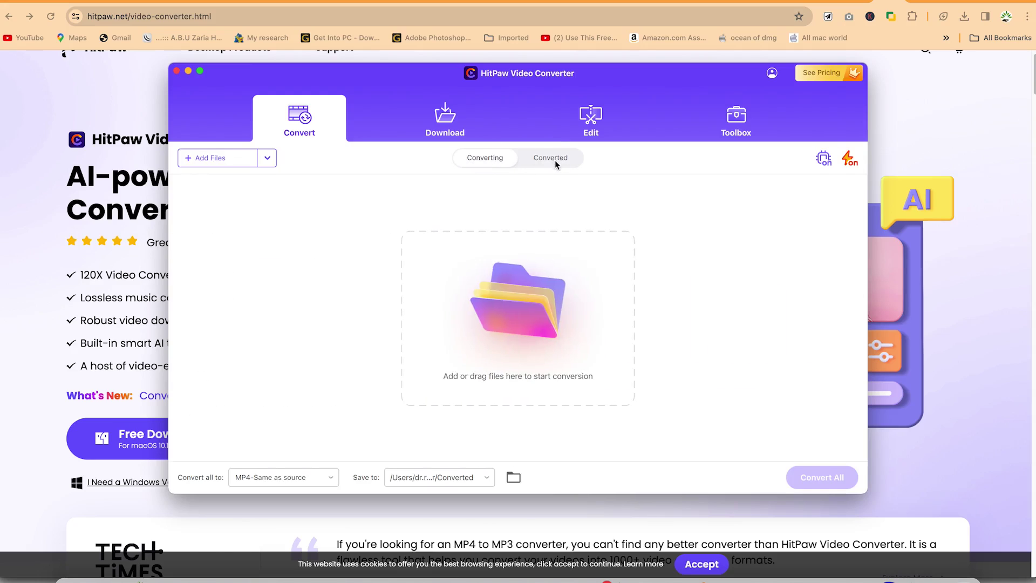
pyautogui.click(555, 160)
pyautogui.click(489, 161)
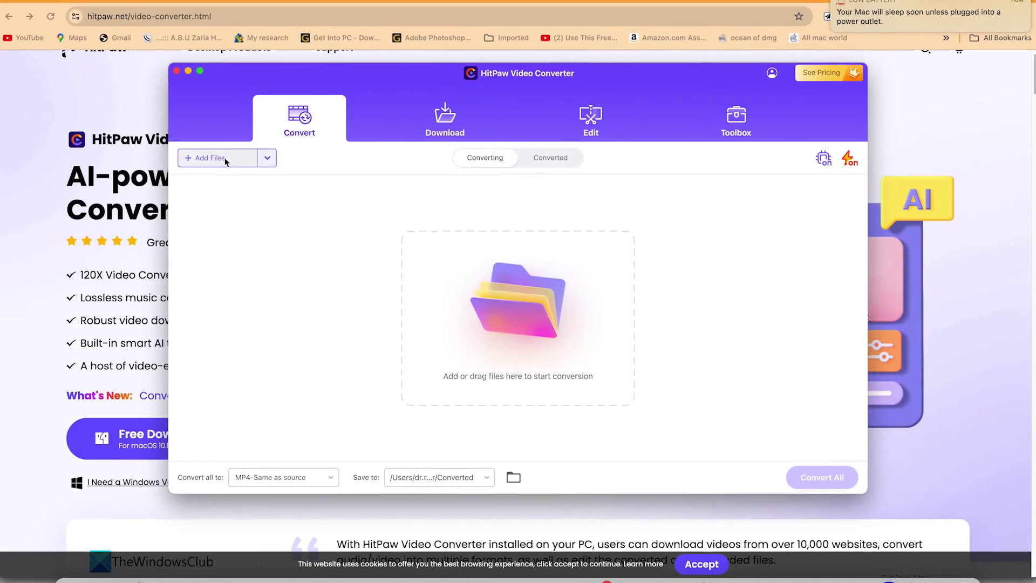
# - Look over the Add Files media options, then bring up the Convert all to format list
pyautogui.click(267, 158)
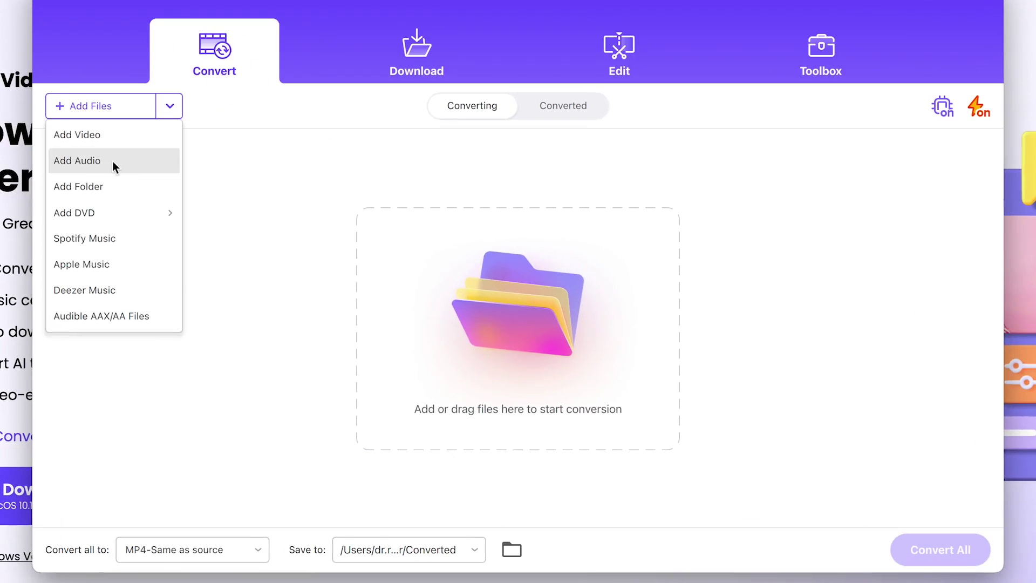
pyautogui.moveTo(241, 229)
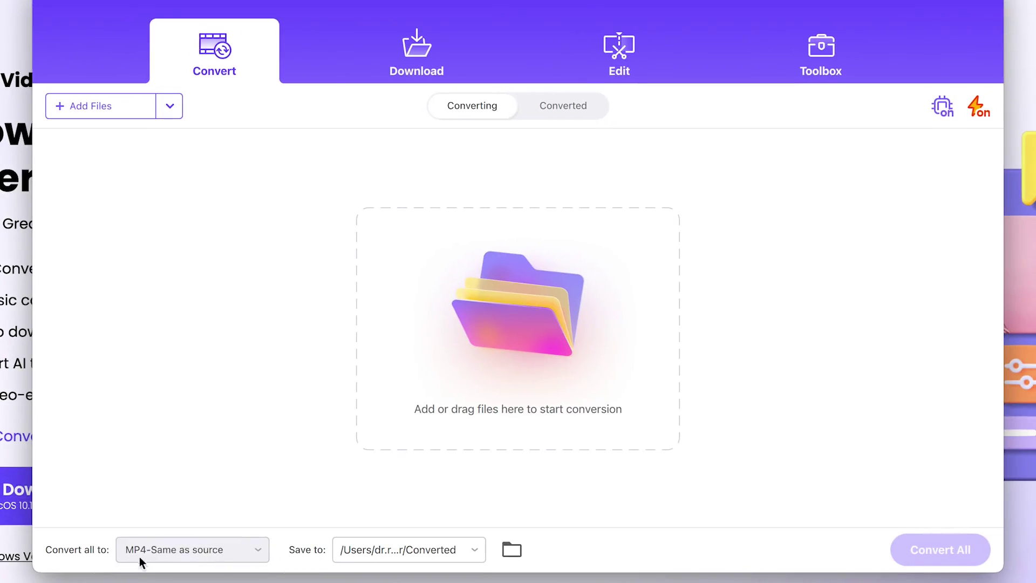
pyautogui.click(219, 552)
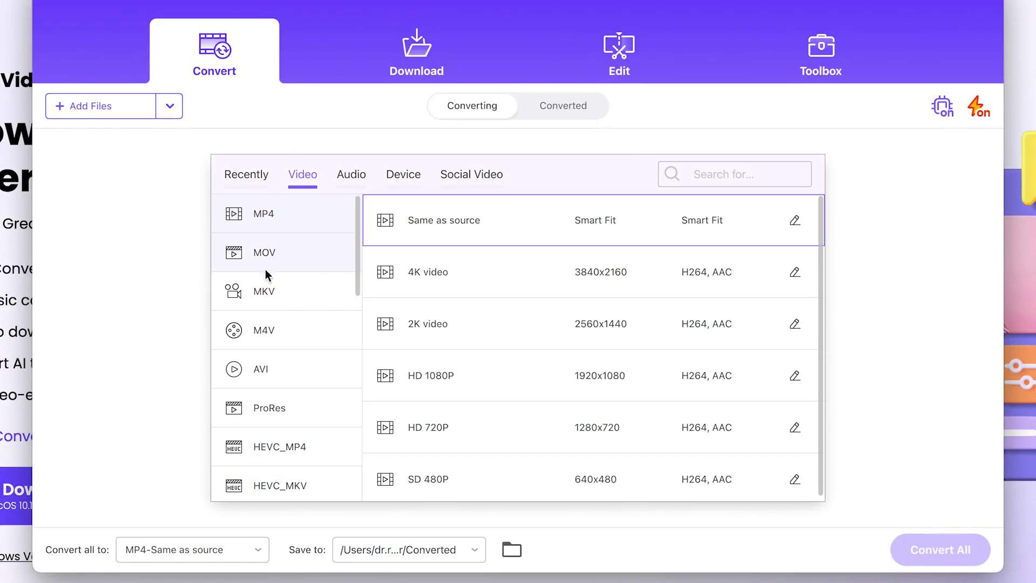
pyautogui.scroll(-1, 474, 216)
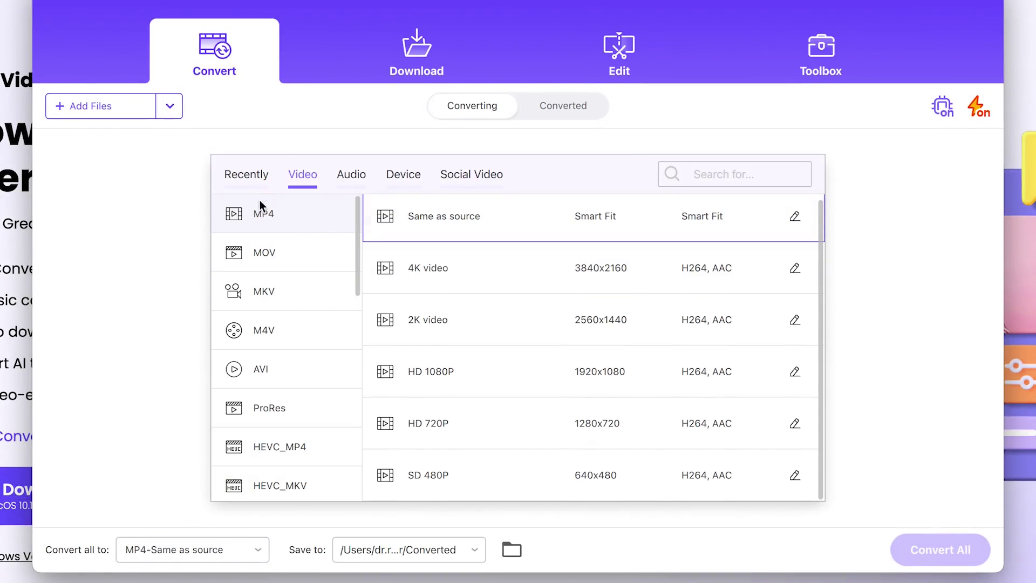
pyautogui.click(267, 260)
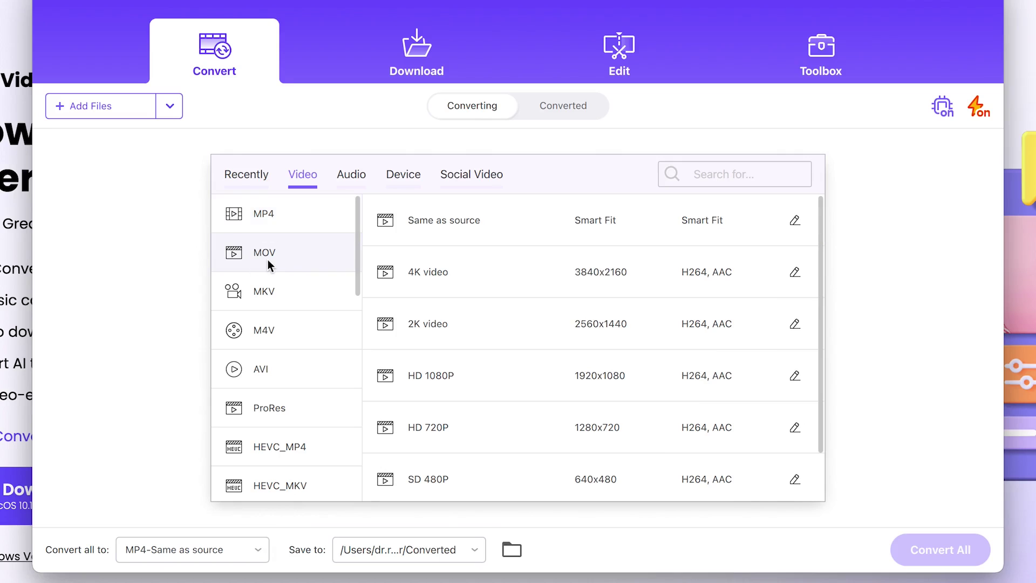
pyautogui.click(272, 299)
pyautogui.scroll(-10, 286, 320)
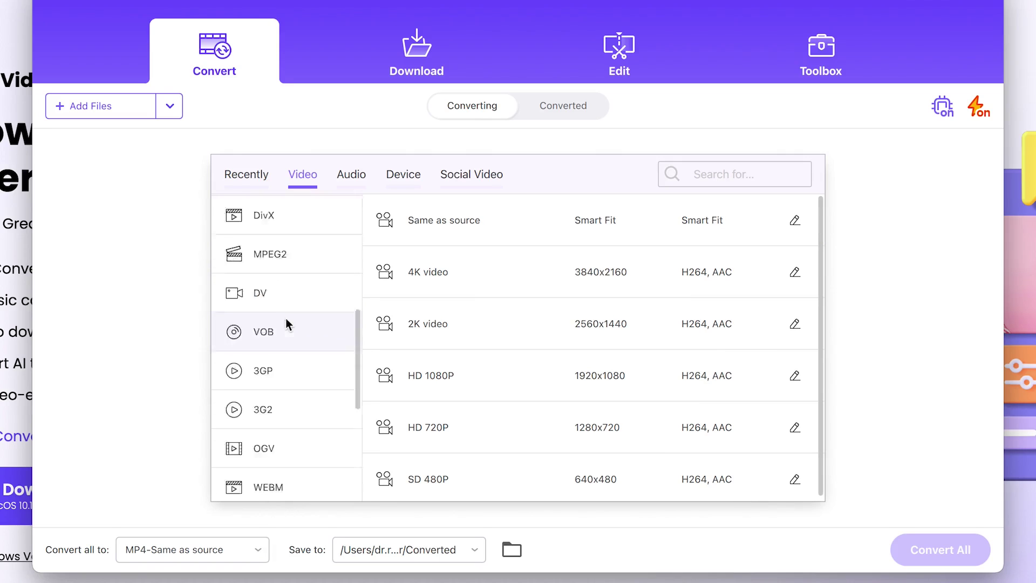
pyautogui.scroll(8, 287, 320)
pyautogui.scroll(-1, 481, 221)
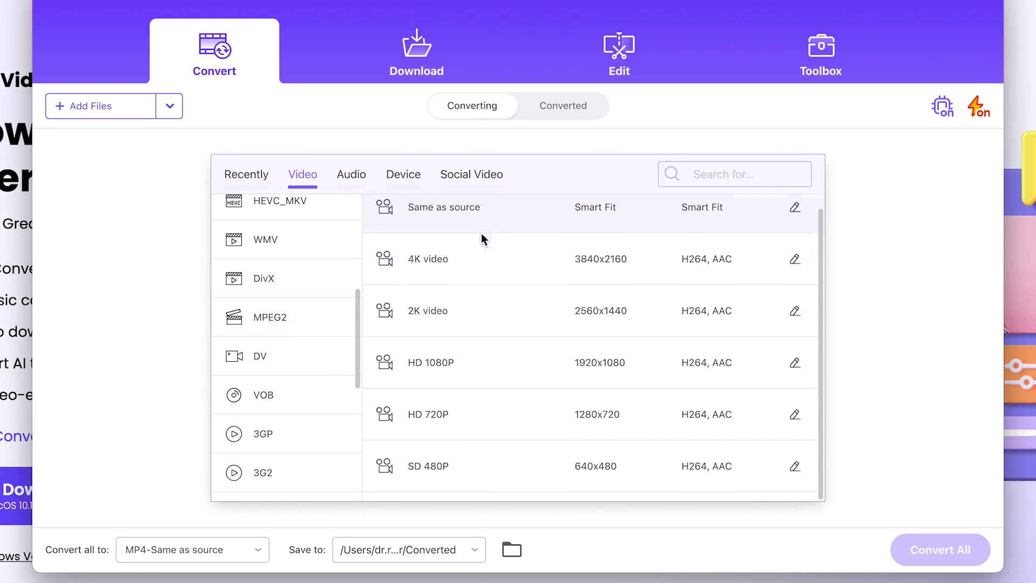
pyautogui.scroll(5, 287, 207)
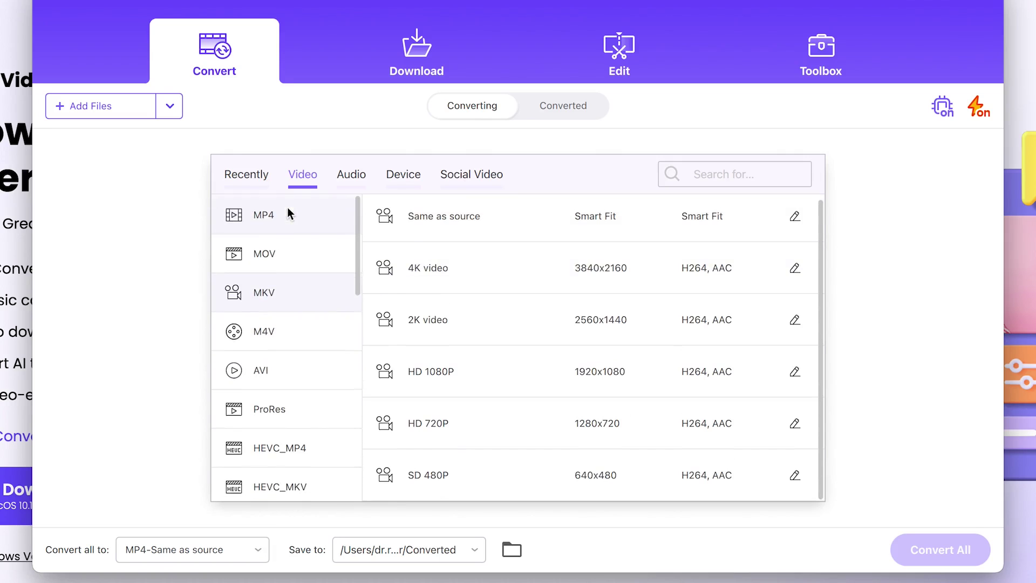
pyautogui.click(280, 213)
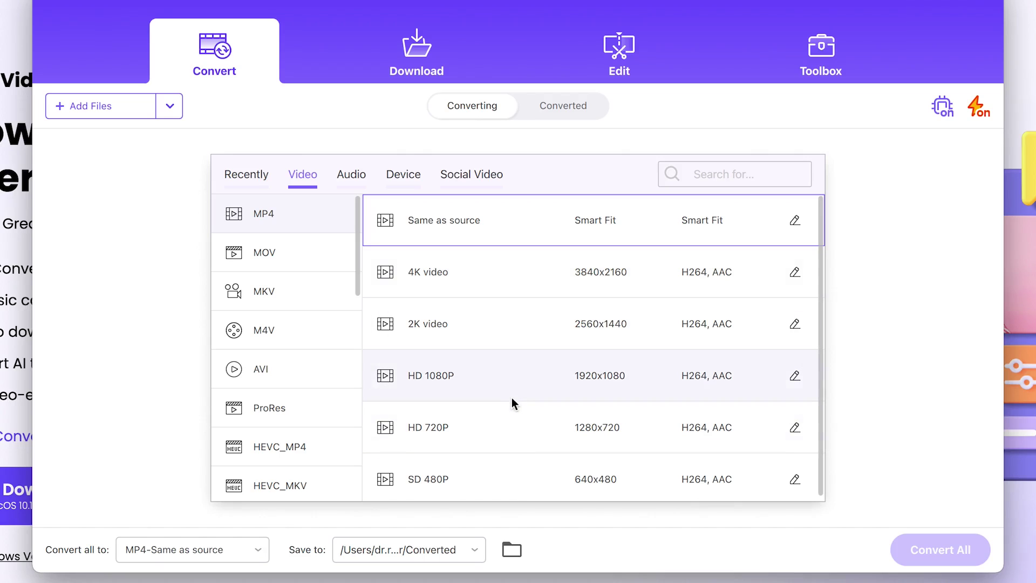
pyautogui.scroll(-1, 507, 419)
pyautogui.scroll(1, 506, 417)
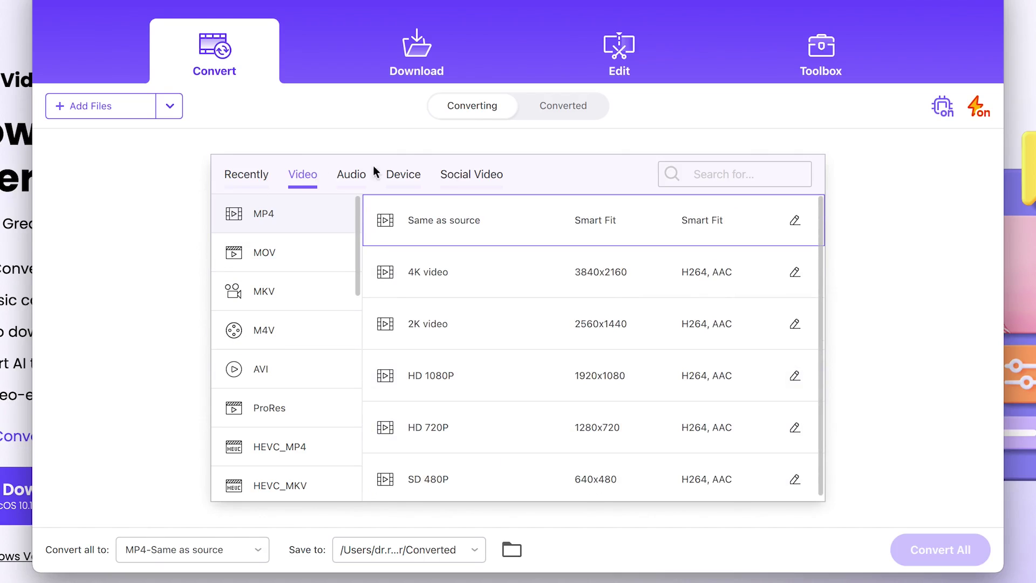
# - Browse the Audio formats and view the WAV preset
pyautogui.click(359, 175)
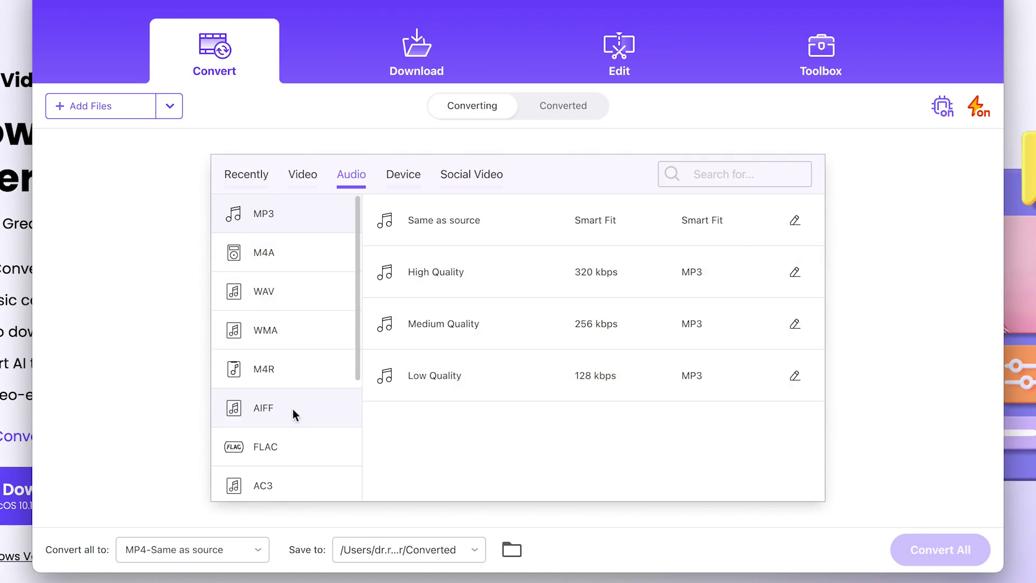
pyautogui.scroll(-5, 280, 460)
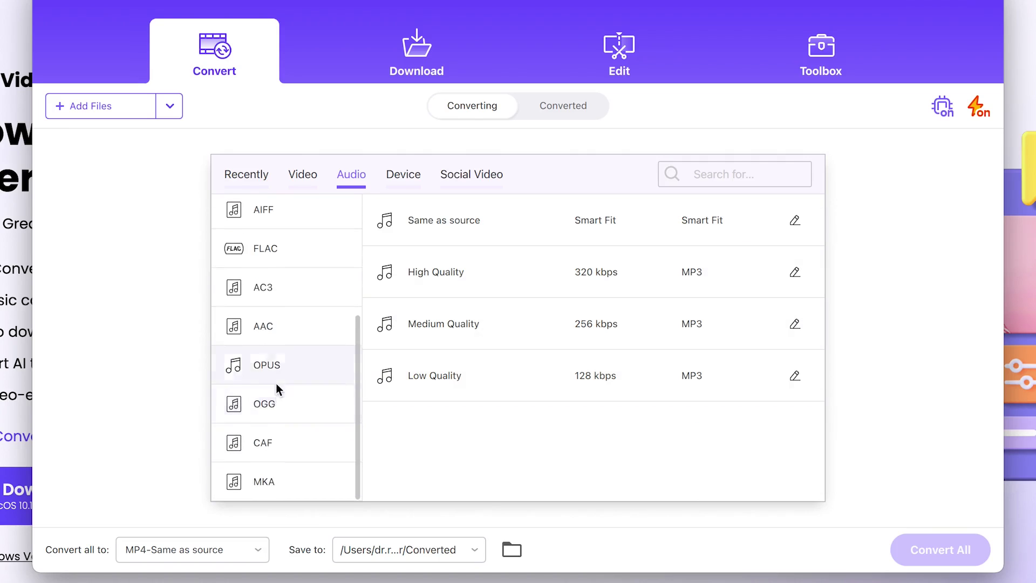
pyautogui.scroll(5, 277, 372)
pyautogui.click(283, 299)
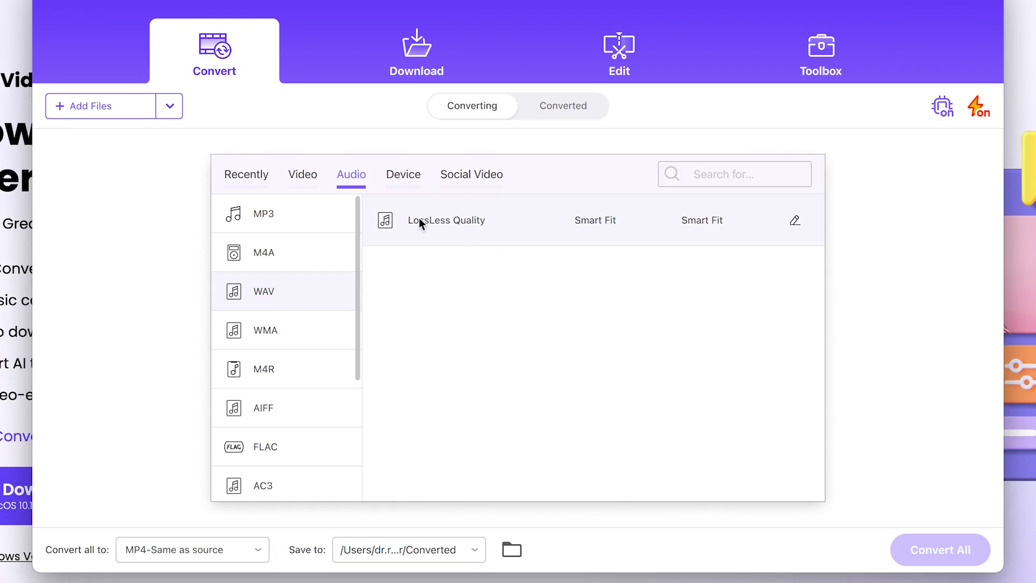
# - Browse the Device presets for phone brands and the Social Video presets
pyautogui.click(405, 176)
pyautogui.scroll(-2, 278, 281)
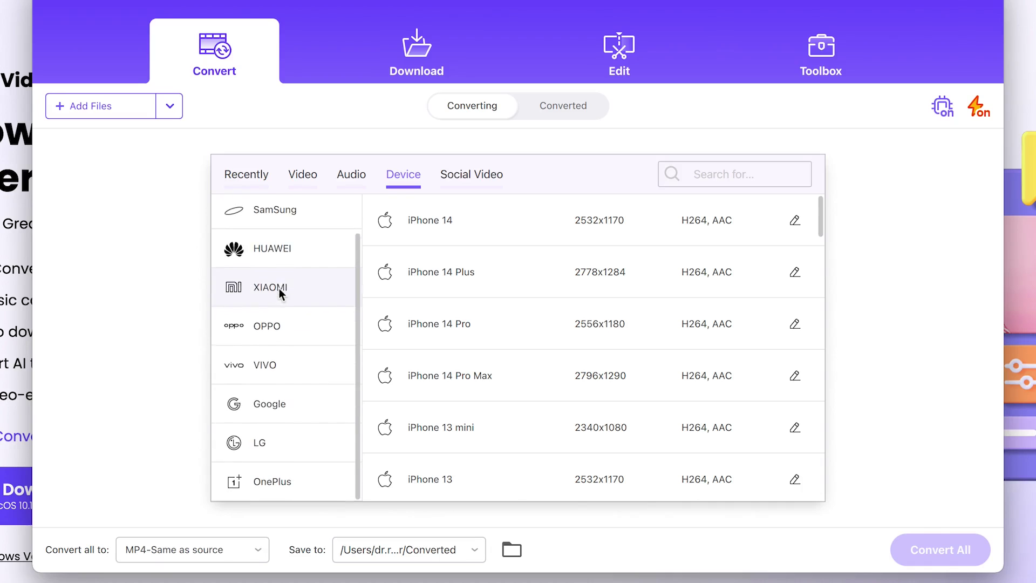
pyautogui.scroll(2, 284, 266)
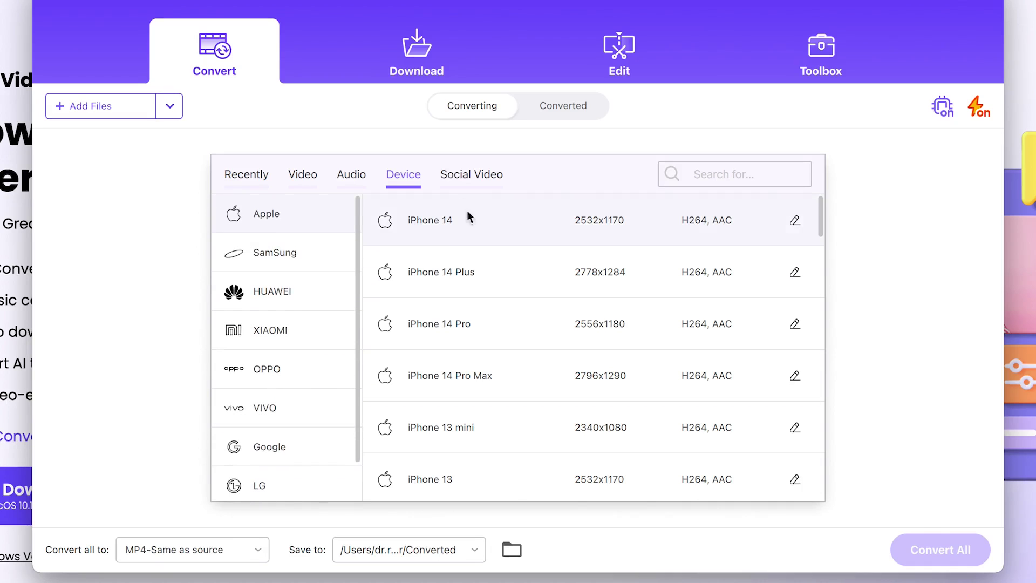
pyautogui.click(459, 173)
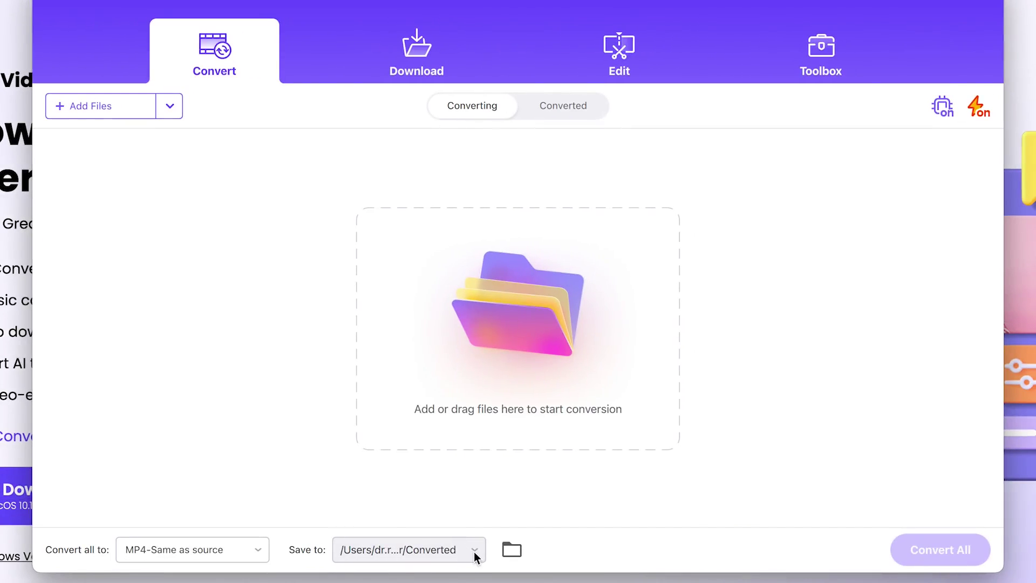
# - Set the output folder to Desktop > Hitpaw Video Converter and view it in Finder
pyautogui.click(474, 552)
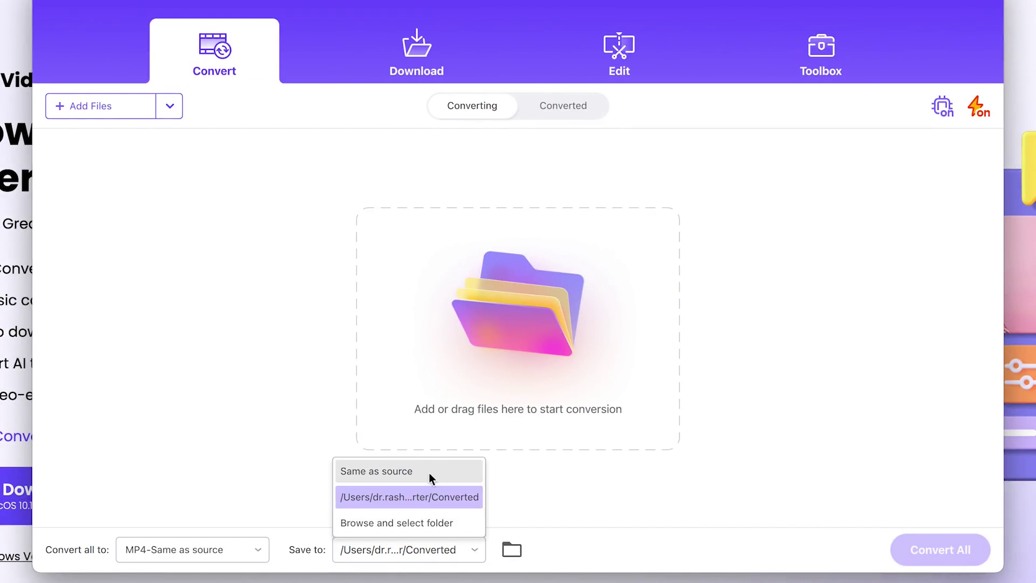
pyautogui.click(432, 523)
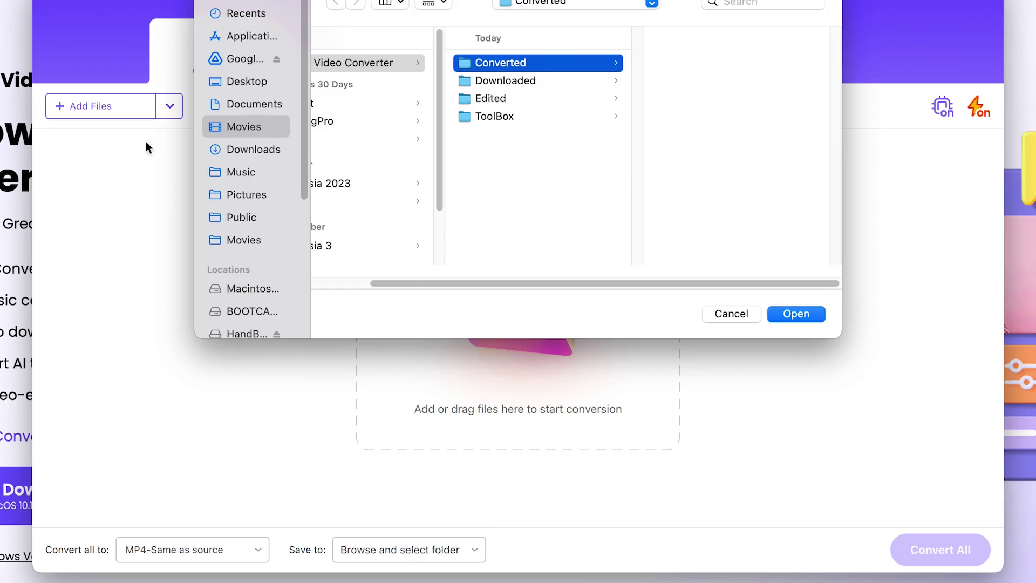
pyautogui.click(259, 81)
pyautogui.click(444, 63)
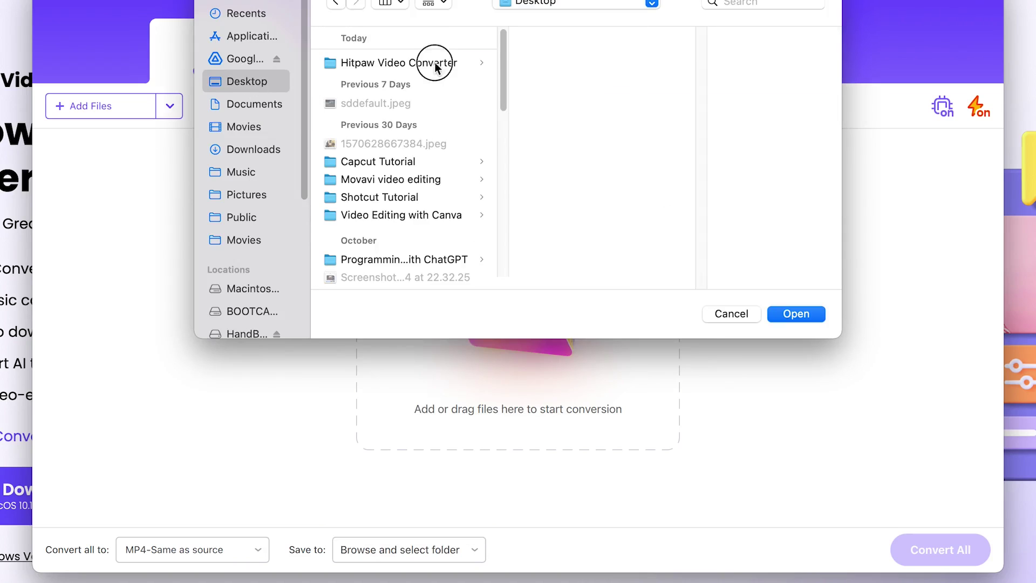
pyautogui.click(797, 315)
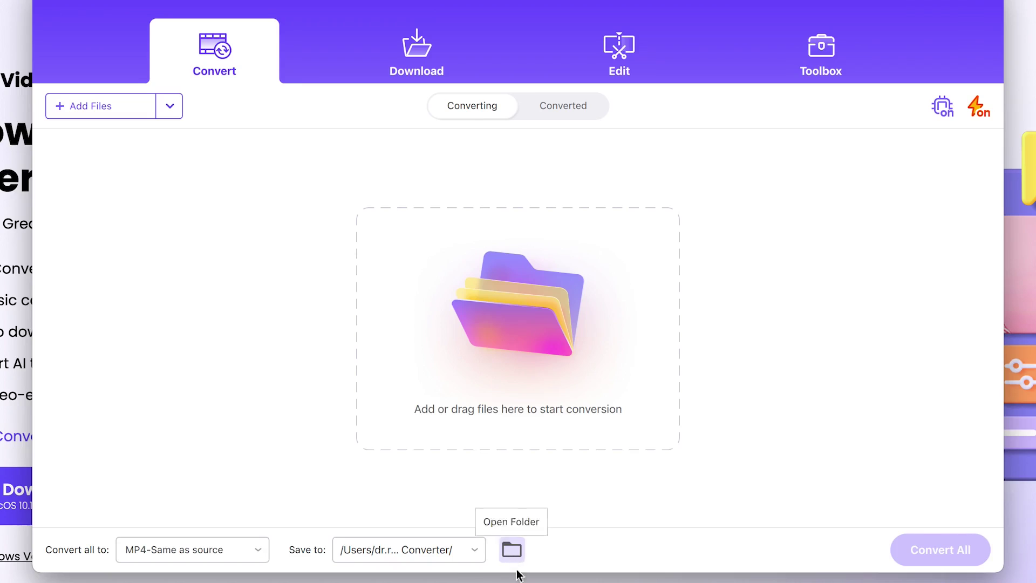
pyautogui.click(511, 550)
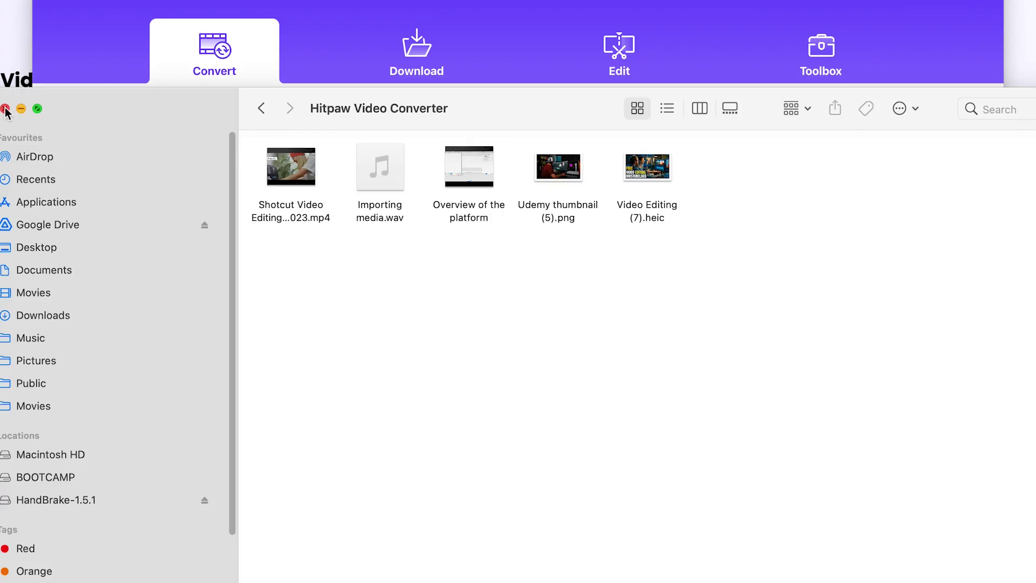
pyautogui.moveTo(137, 105); pyautogui.dragTo(89, 52)
pyautogui.press('super+w')
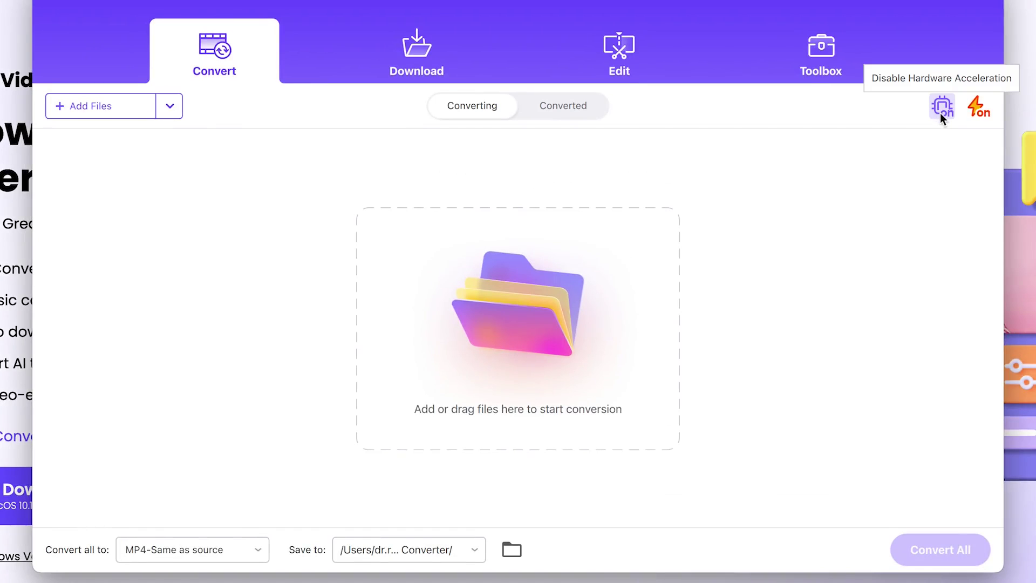
pyautogui.click(978, 111)
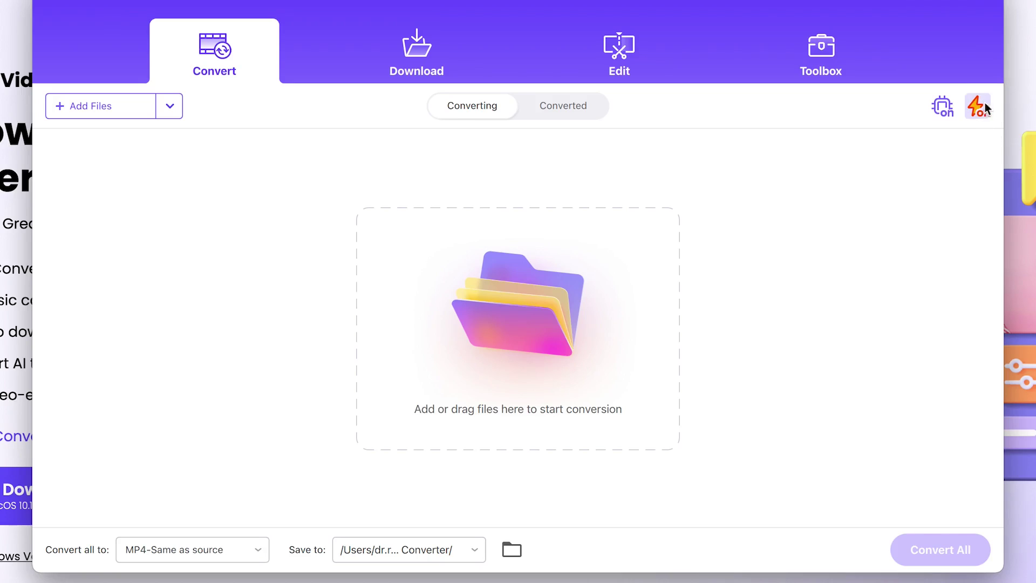
pyautogui.click(979, 107)
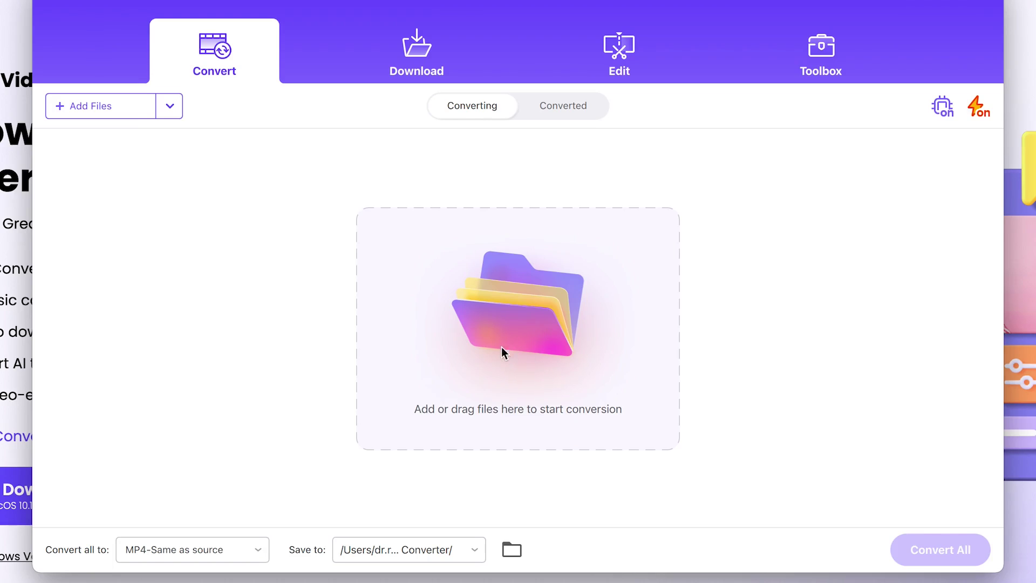
pyautogui.click(418, 70)
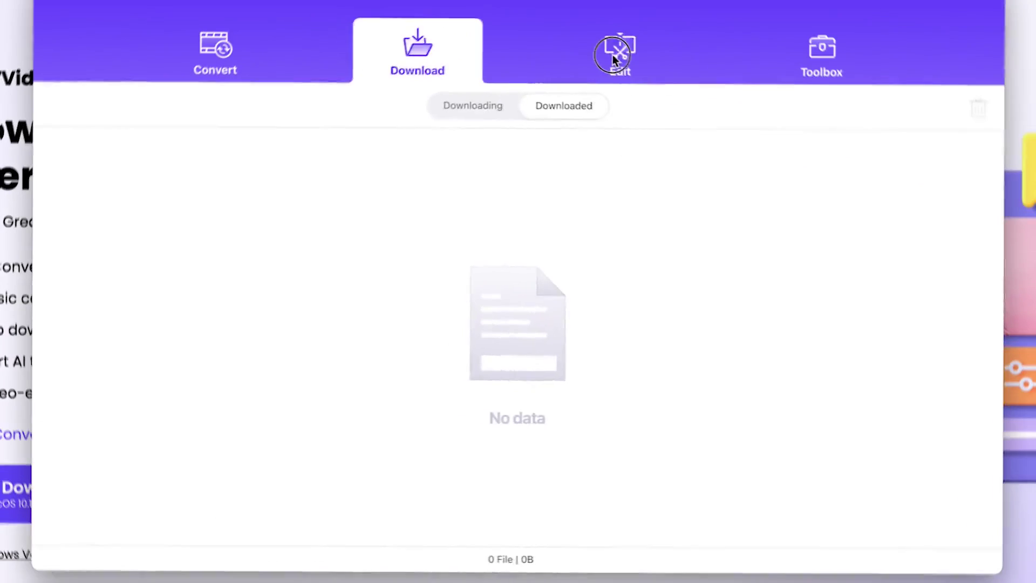
pyautogui.click(615, 57)
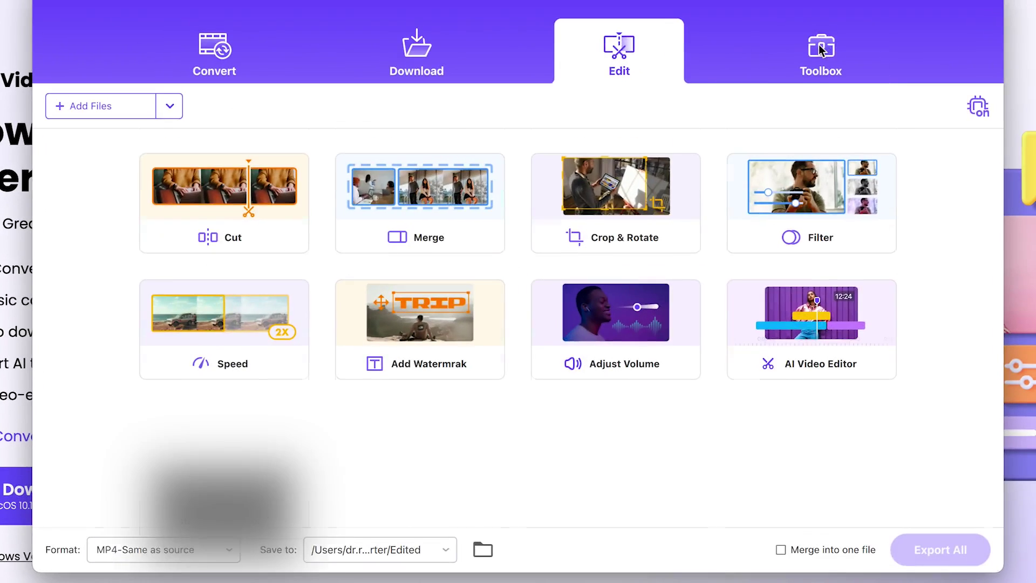
pyautogui.click(820, 48)
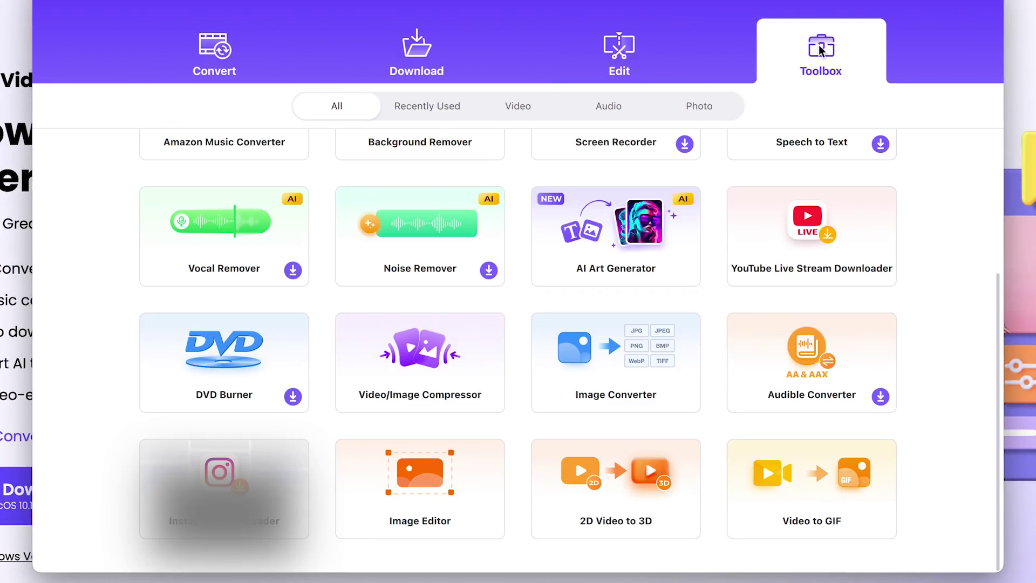
pyautogui.scroll(1, 359, 363)
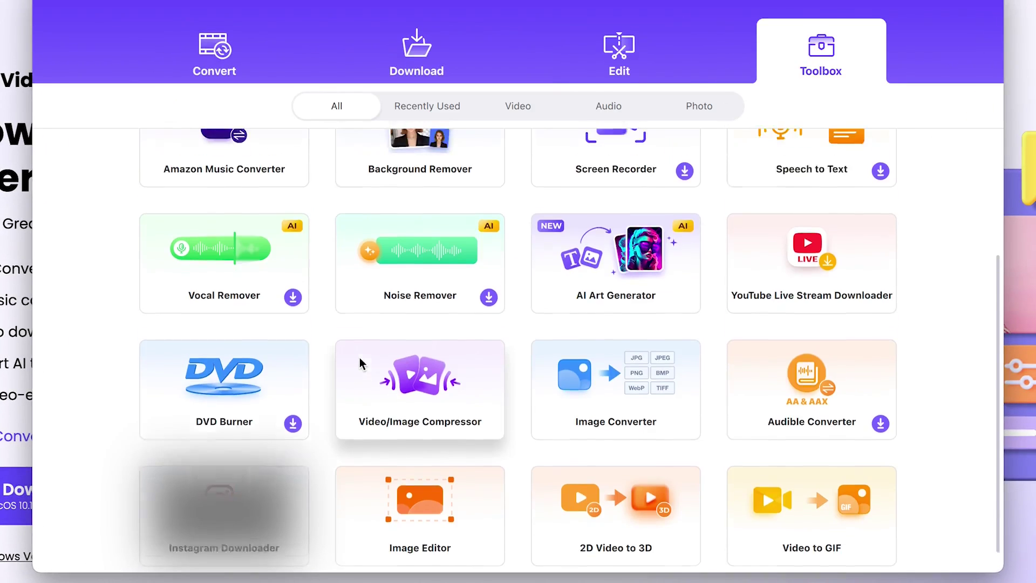
pyautogui.scroll(5, 359, 362)
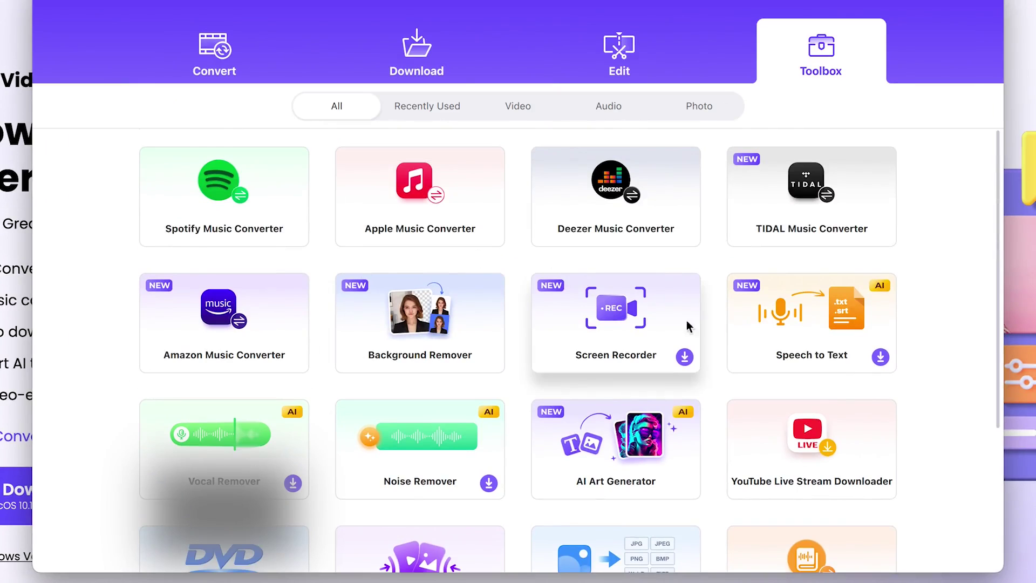
pyautogui.scroll(-4, 587, 445)
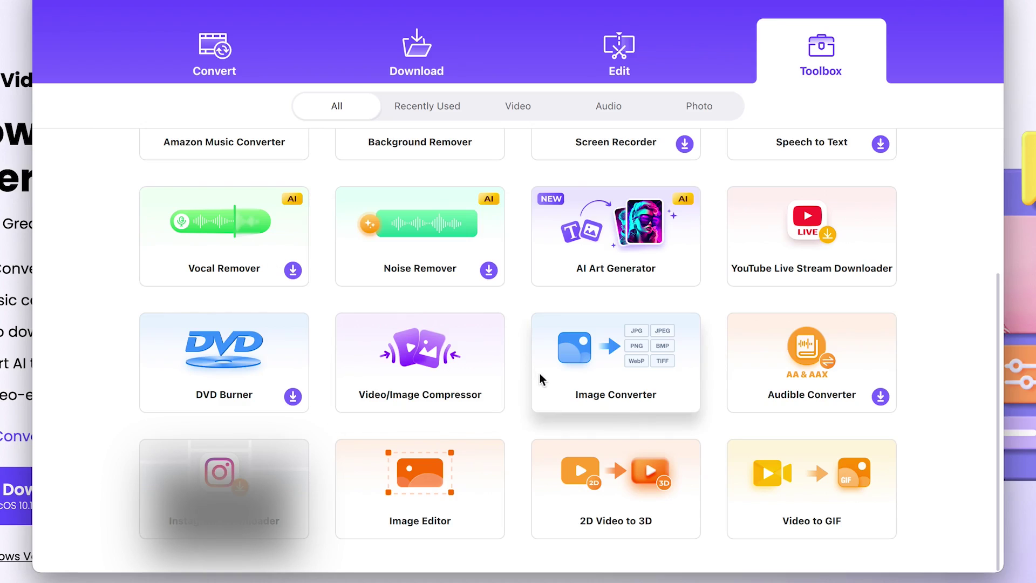
pyautogui.scroll(4, 394, 290)
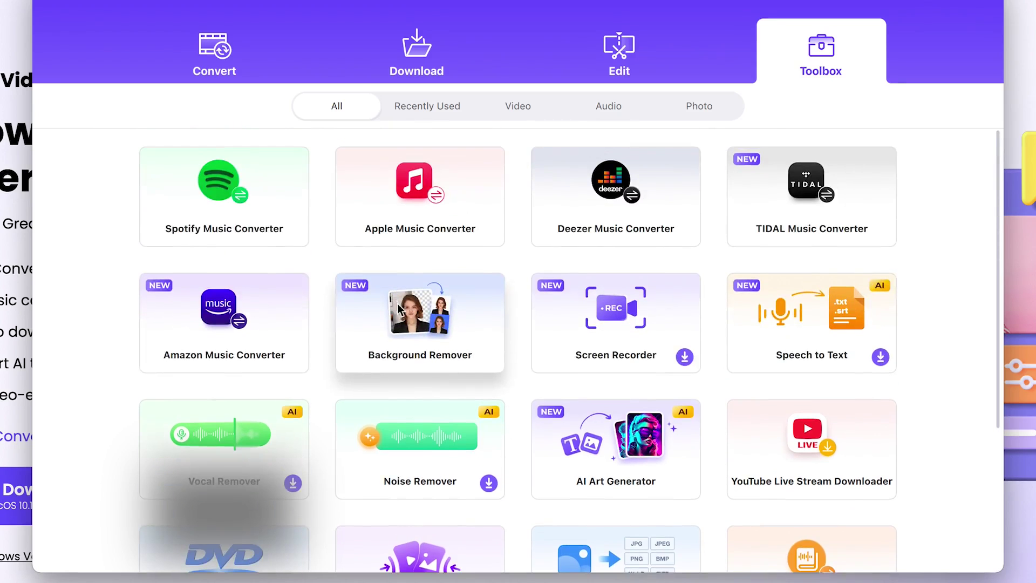
pyautogui.scroll(-3, 397, 303)
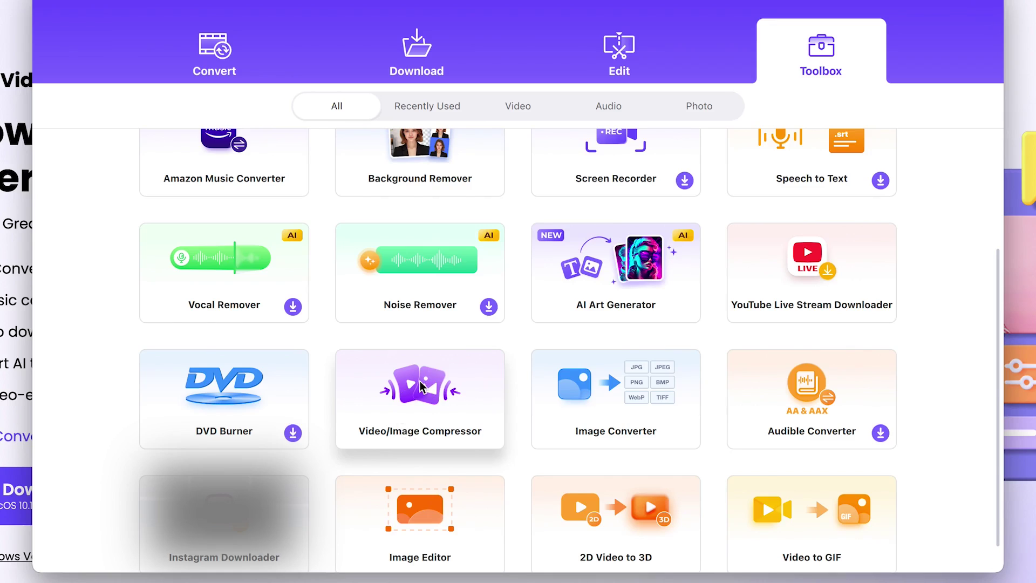
pyautogui.click(213, 48)
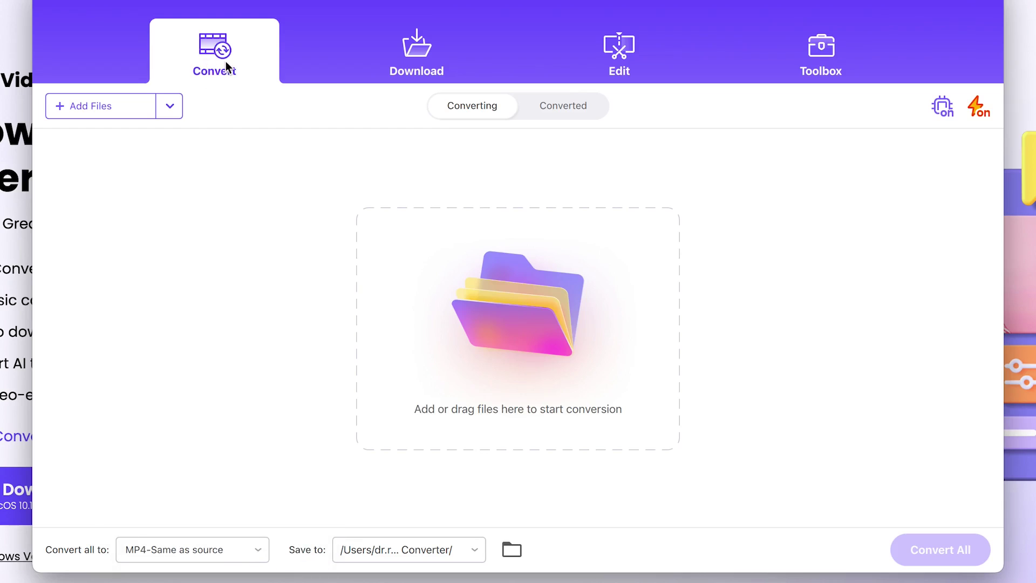
# - Add the 'Overview of the platform' MOV from Desktop > Hitpaw Video Converter for conversion
pyautogui.click(115, 109)
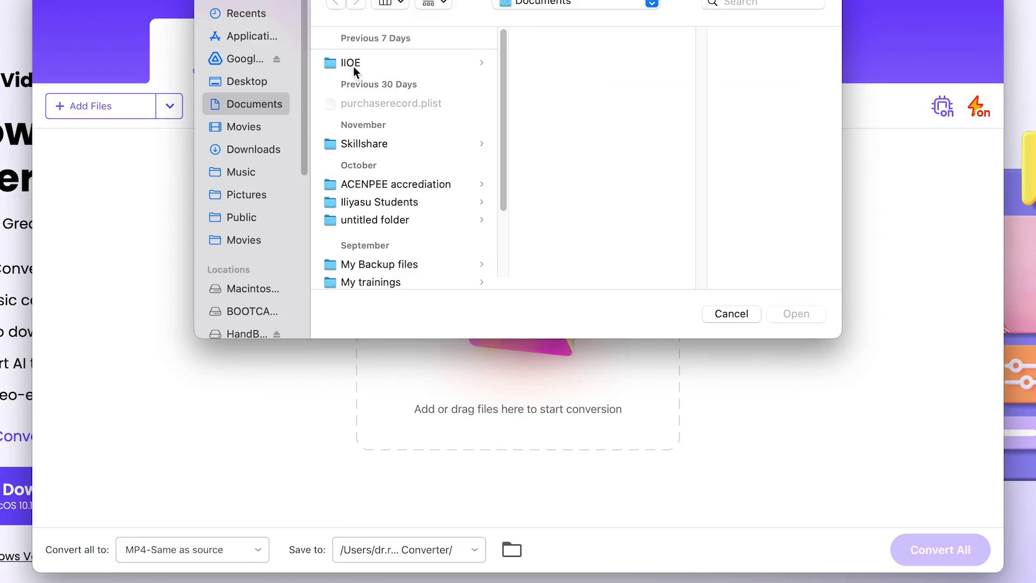
pyautogui.click(265, 81)
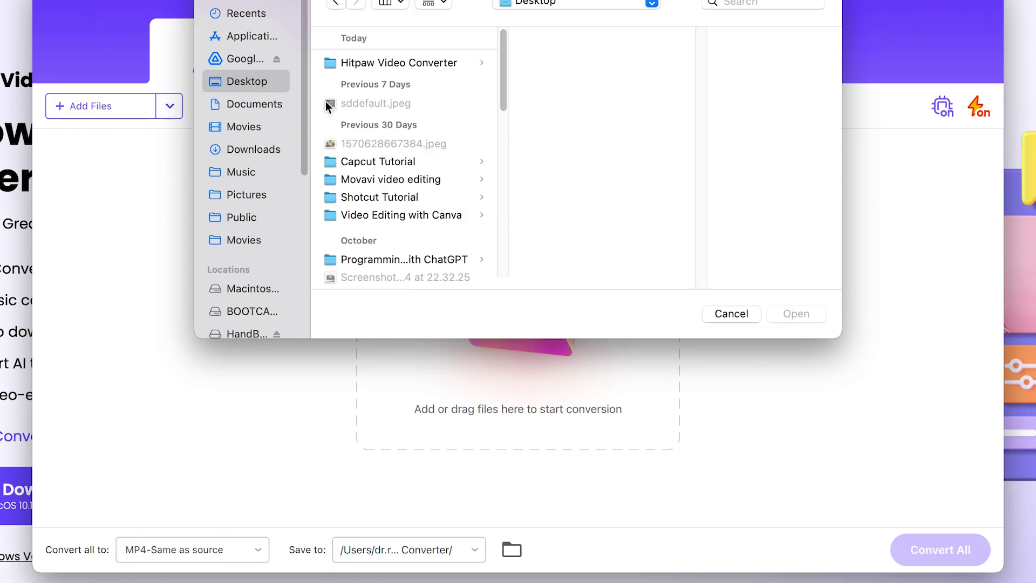
pyautogui.click(430, 60)
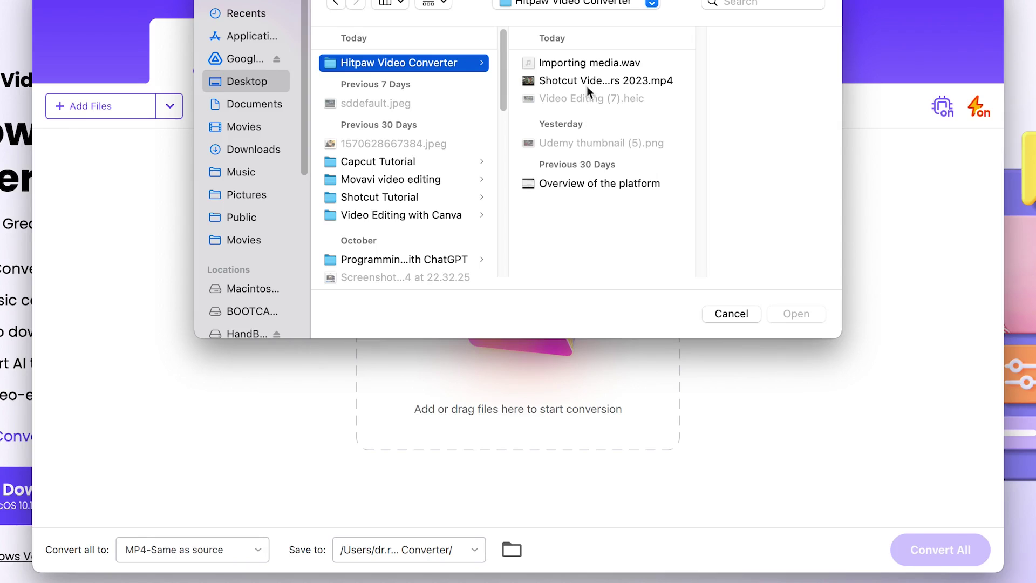
pyautogui.click(605, 184)
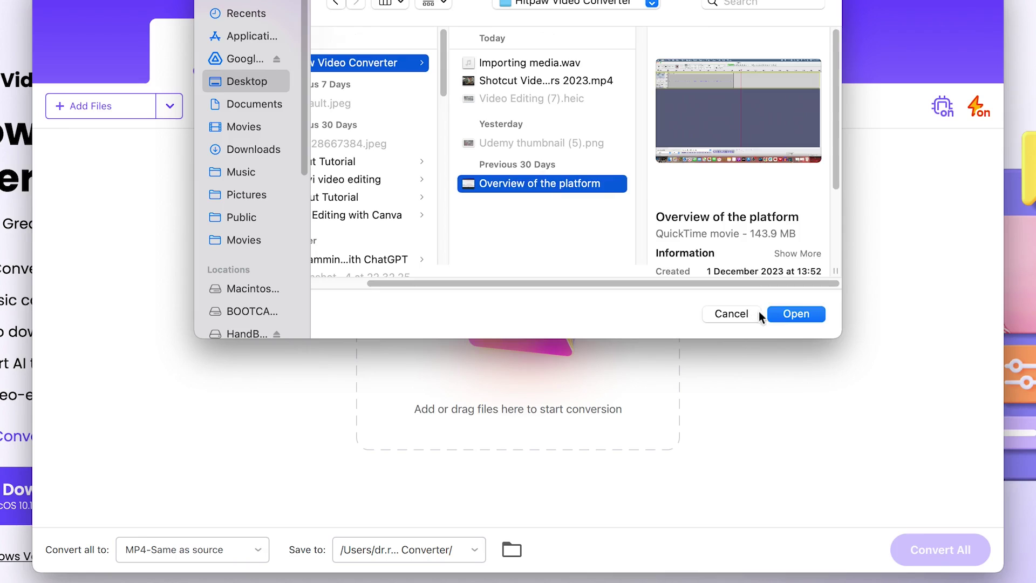
pyautogui.click(802, 320)
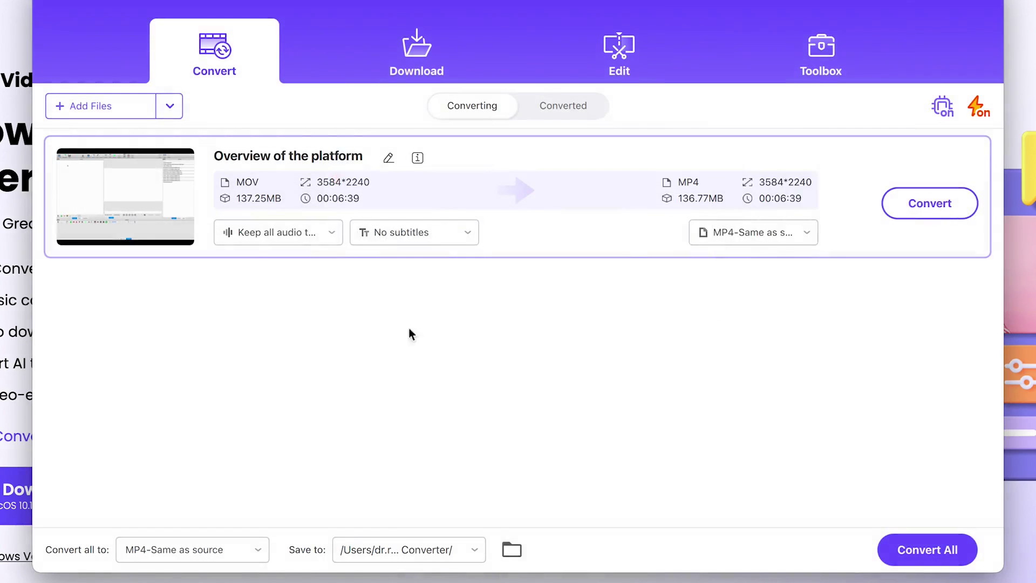
pyautogui.moveTo(182, 203)
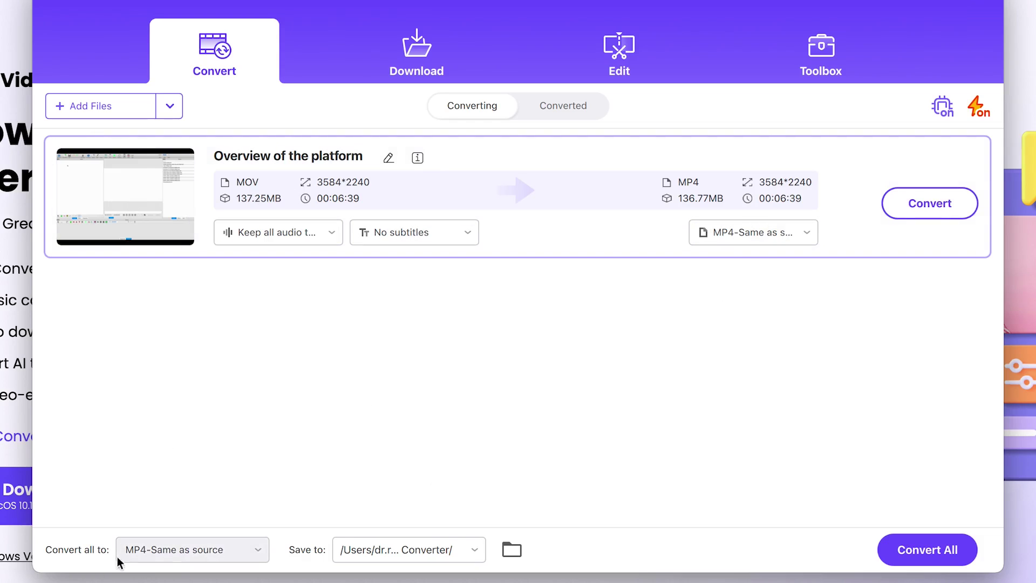
pyautogui.click(209, 548)
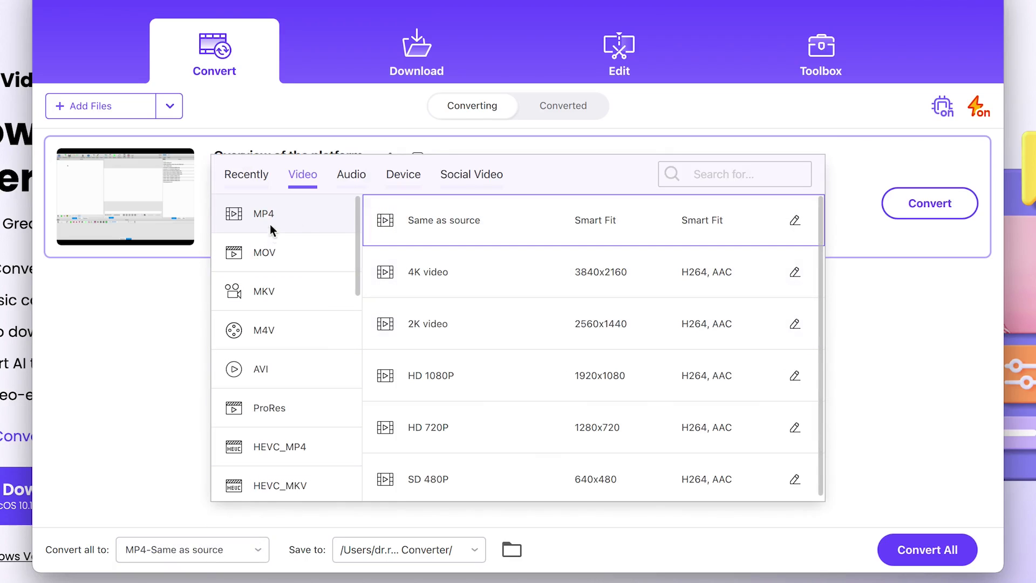
# - Convert the video to MP4 Same as source, play the 46.44MB result, then return to Converting
pyautogui.click(960, 425)
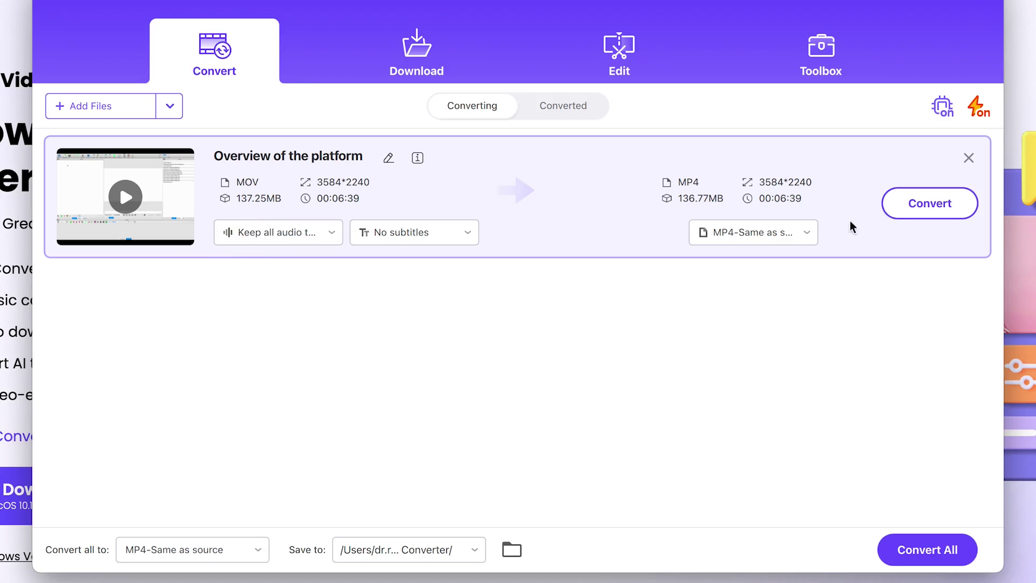
pyautogui.click(938, 205)
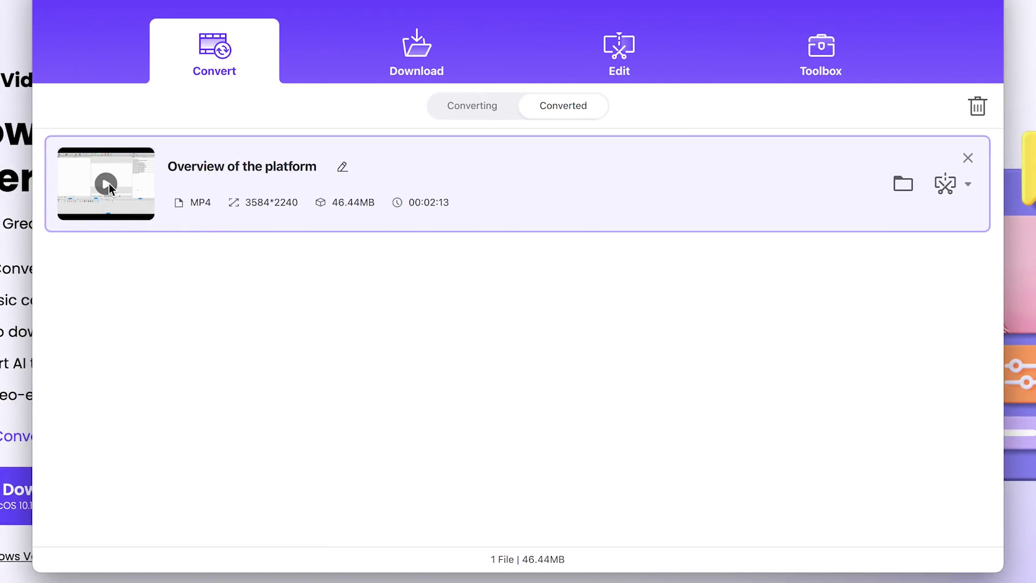
pyautogui.click(903, 184)
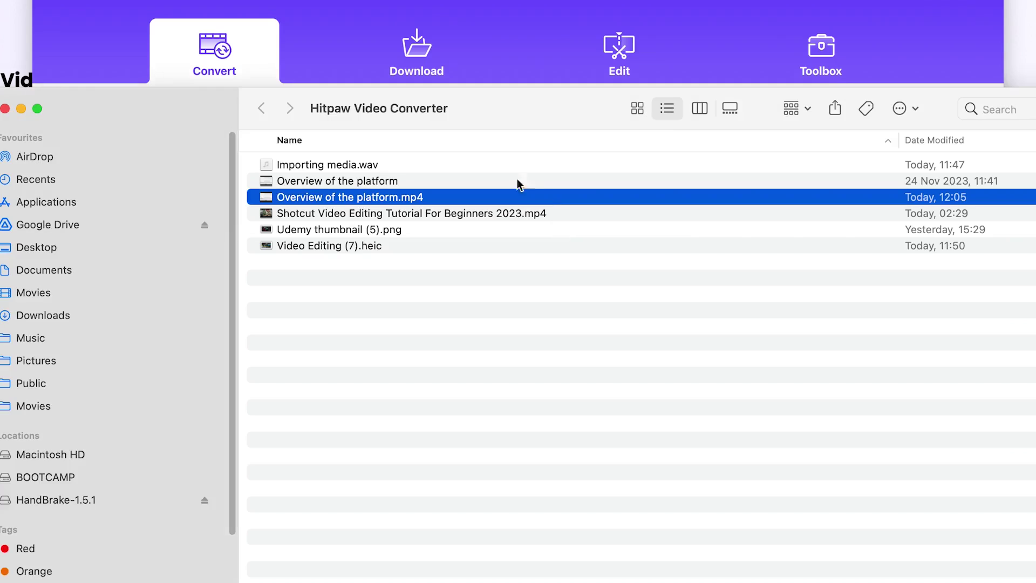
pyautogui.doubleClick(331, 200)
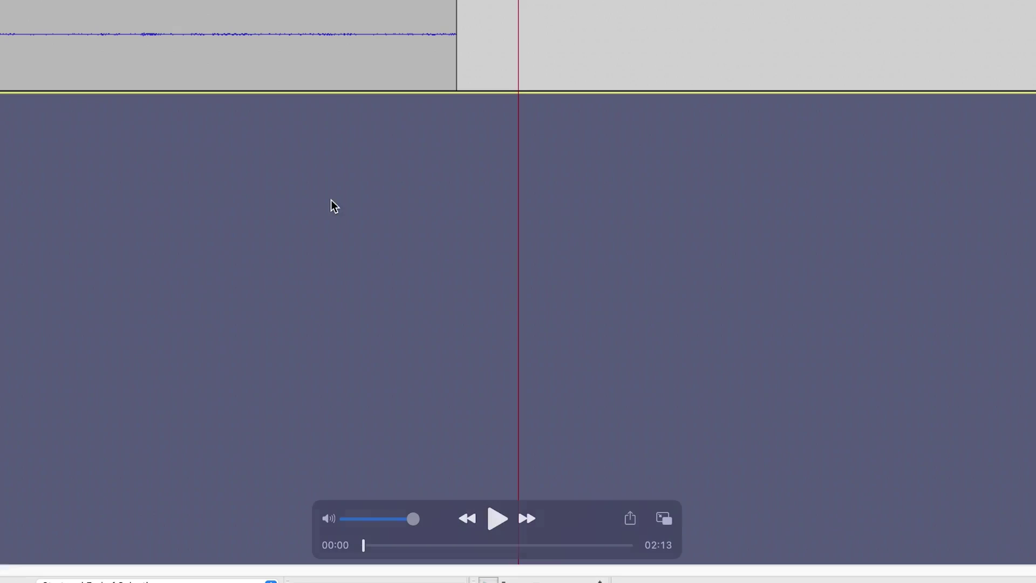
pyautogui.click(504, 526)
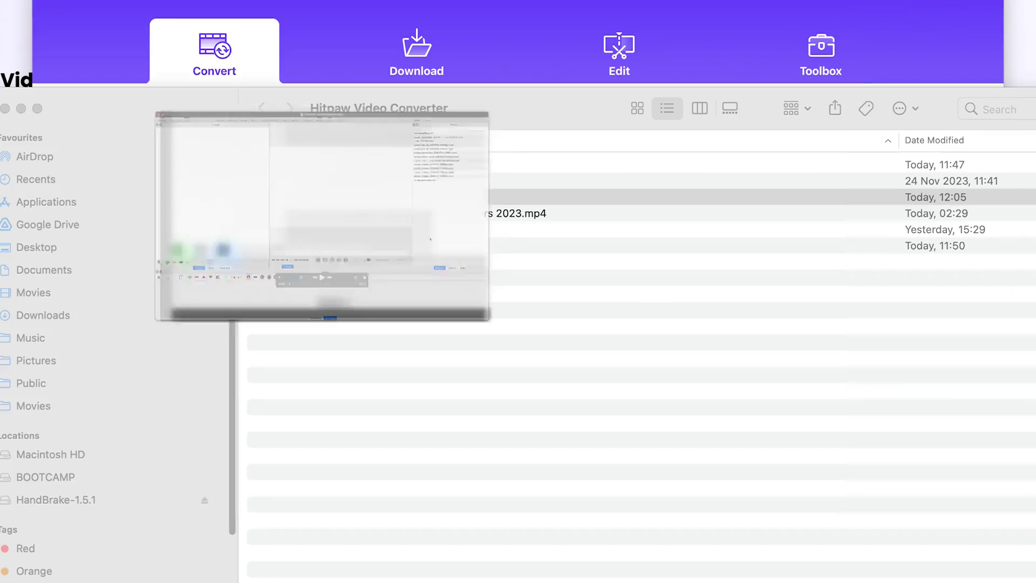
pyautogui.click(170, 12)
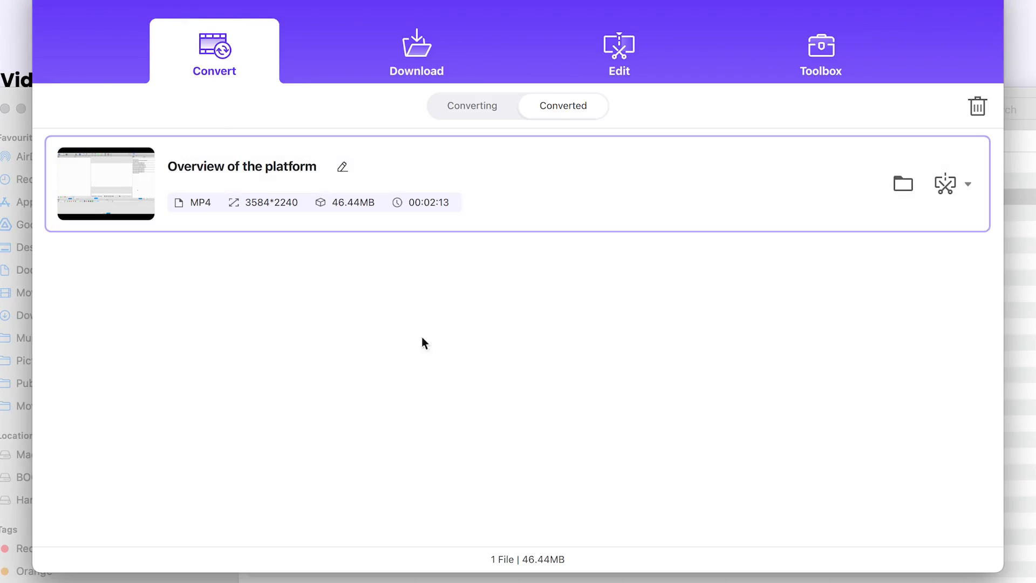
pyautogui.click(466, 102)
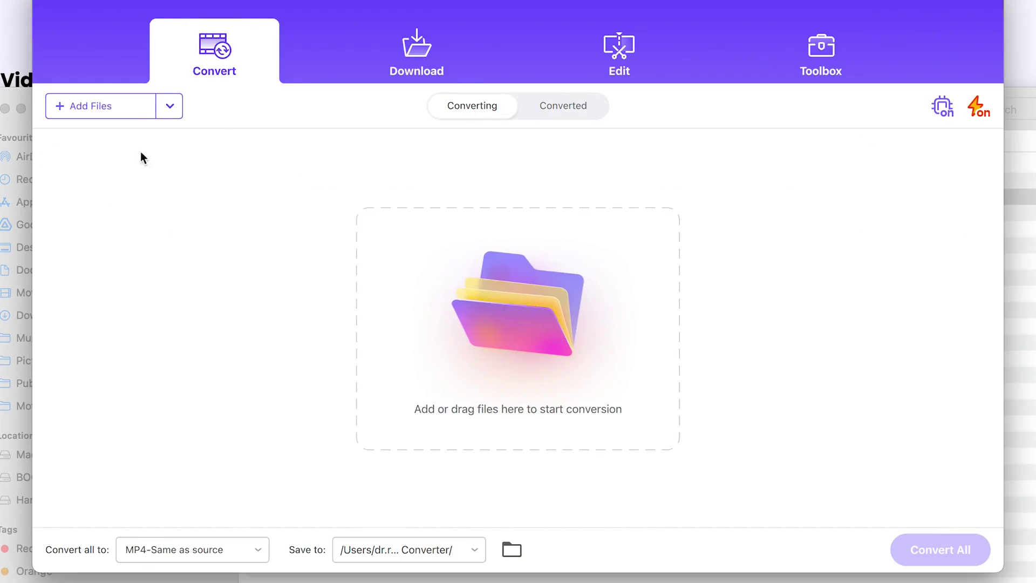
# - Add Importing media.wav to the conversion list
pyautogui.click(97, 114)
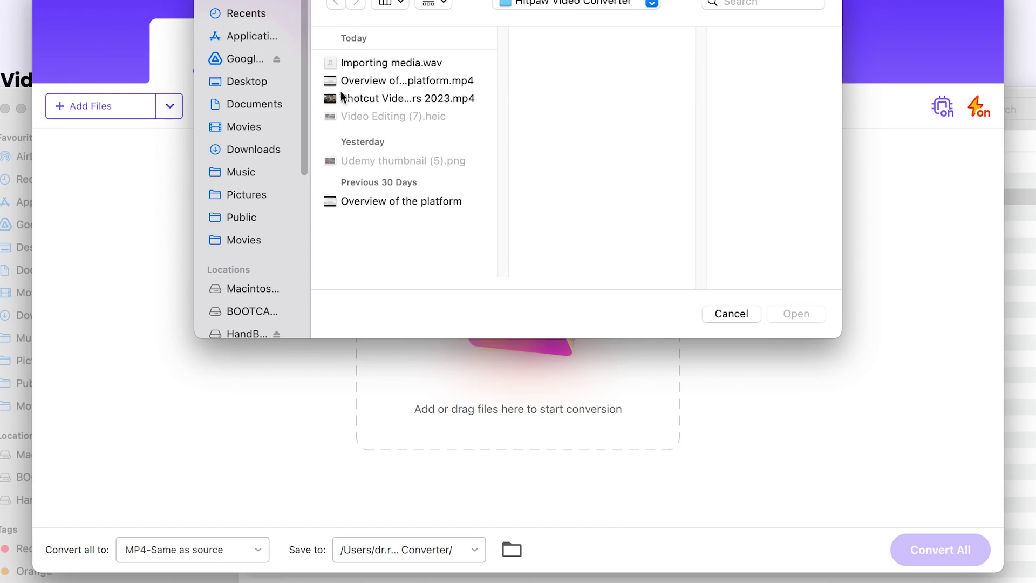
pyautogui.click(395, 68)
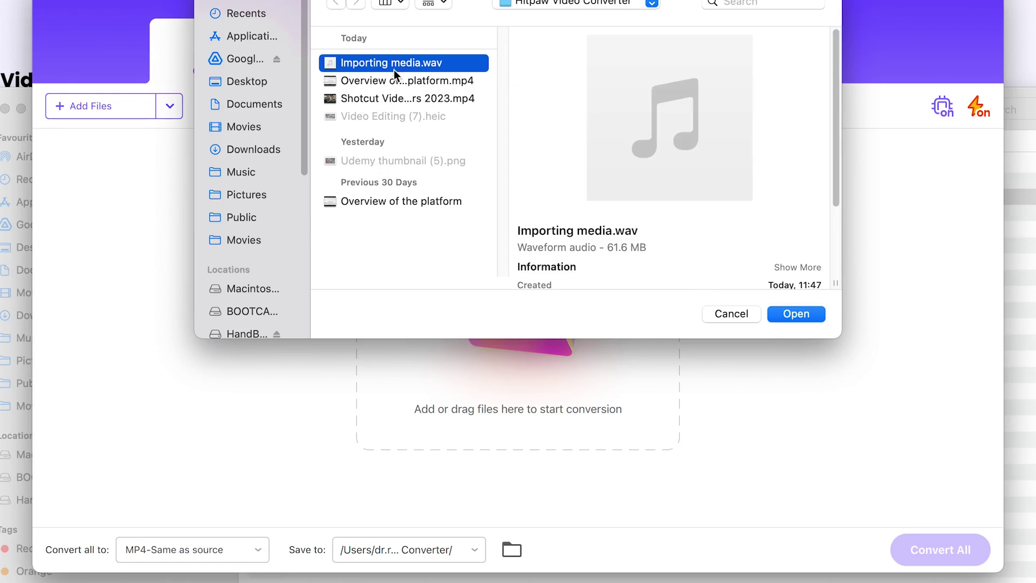
pyautogui.click(808, 311)
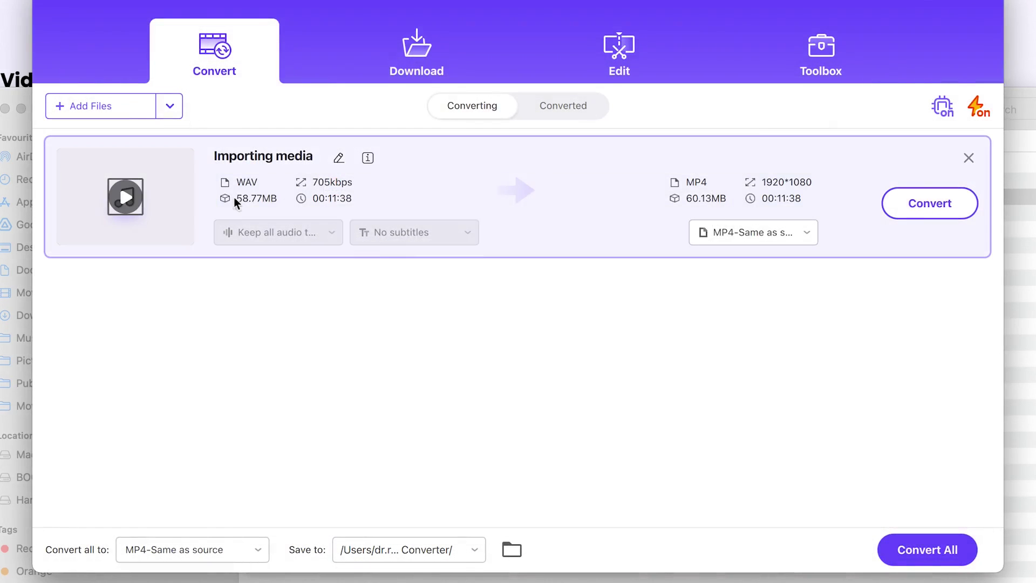
# - Convert it to a High Quality 320 kbps MP3 and view the Converted list
pyautogui.click(800, 237)
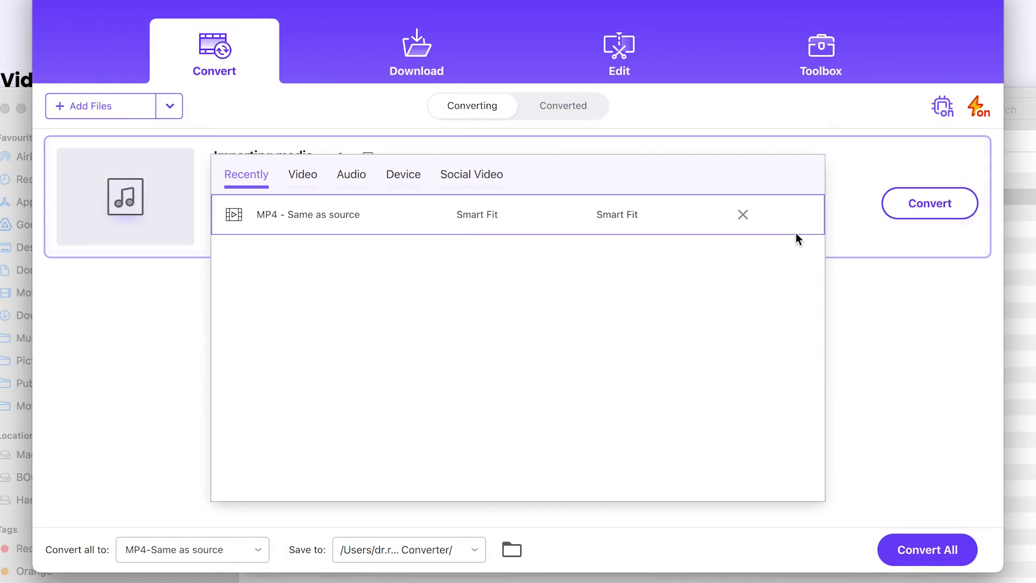
pyautogui.click(343, 176)
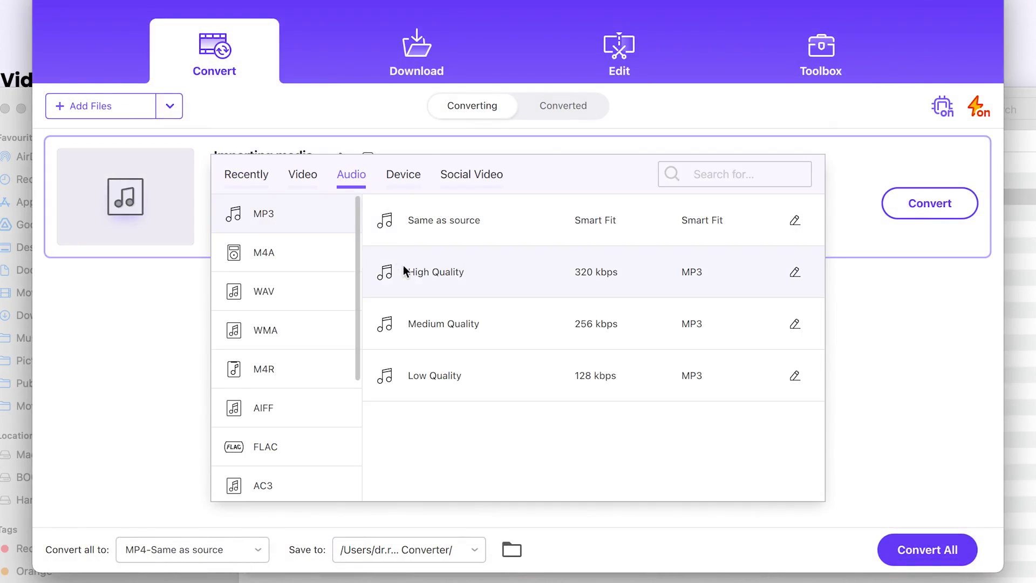
pyautogui.click(416, 274)
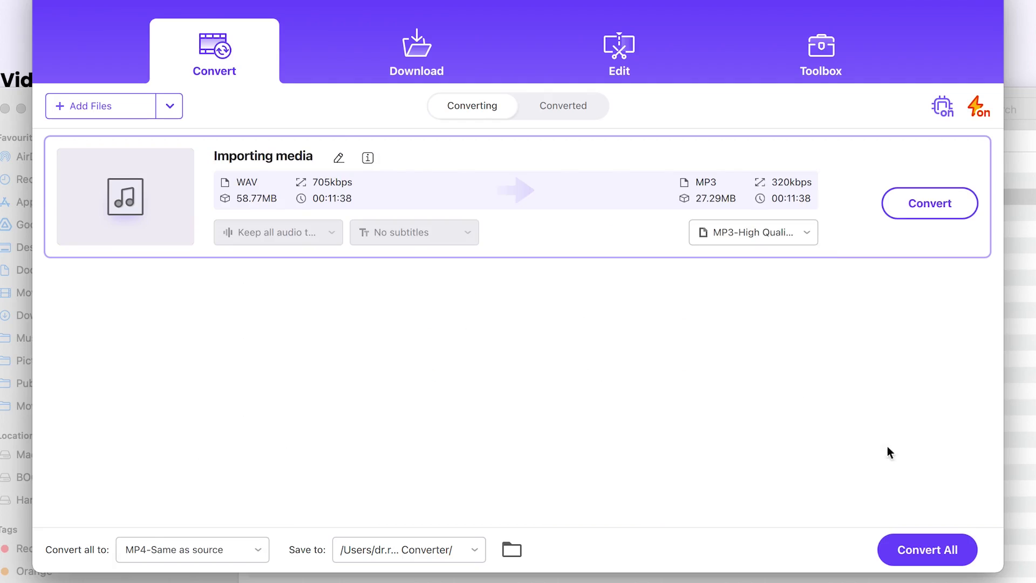
pyautogui.click(908, 206)
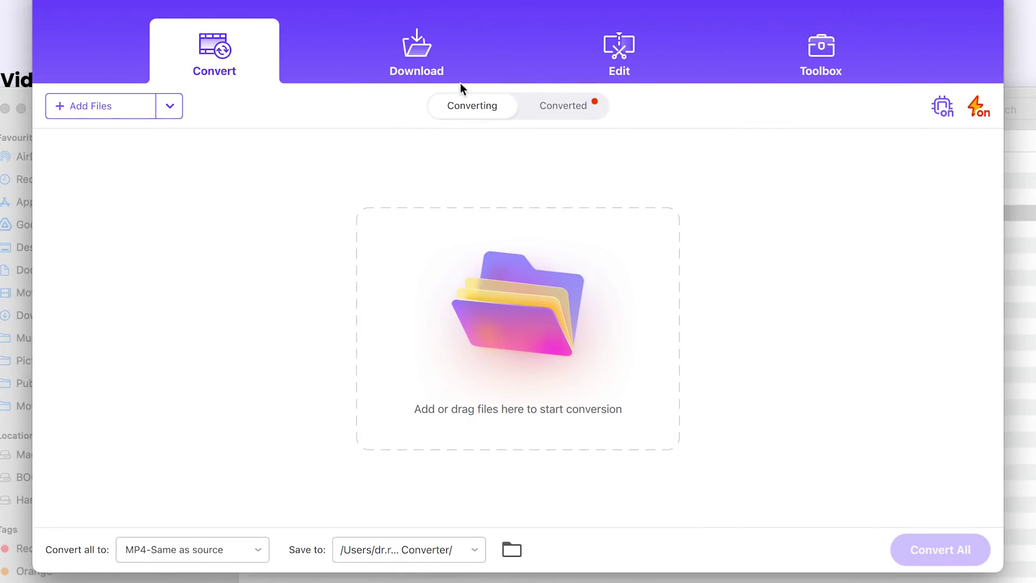
pyautogui.click(553, 112)
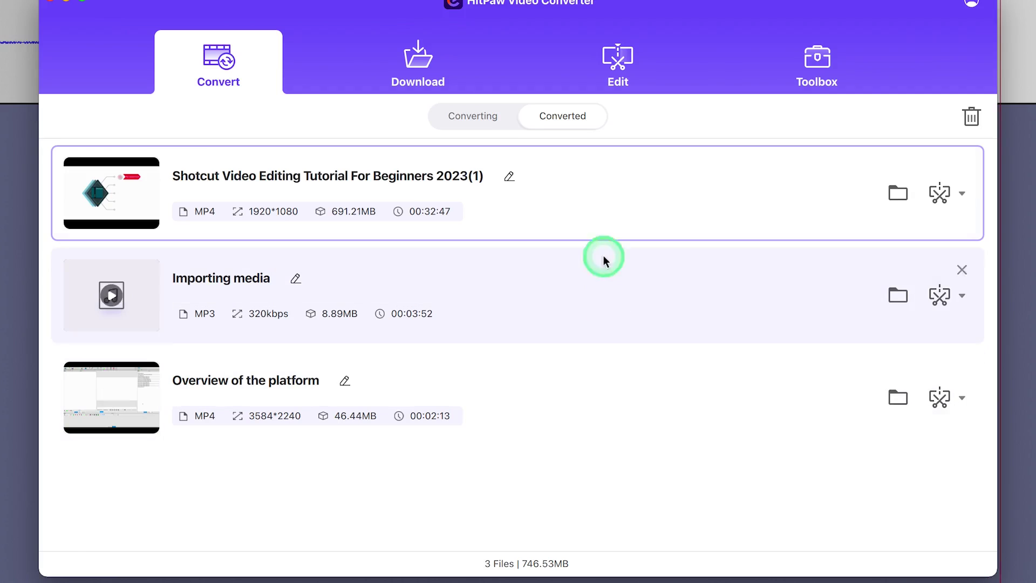
# - Go to the Toolbox and launch the Video/Image Compressor in Video mode
pyautogui.click(826, 64)
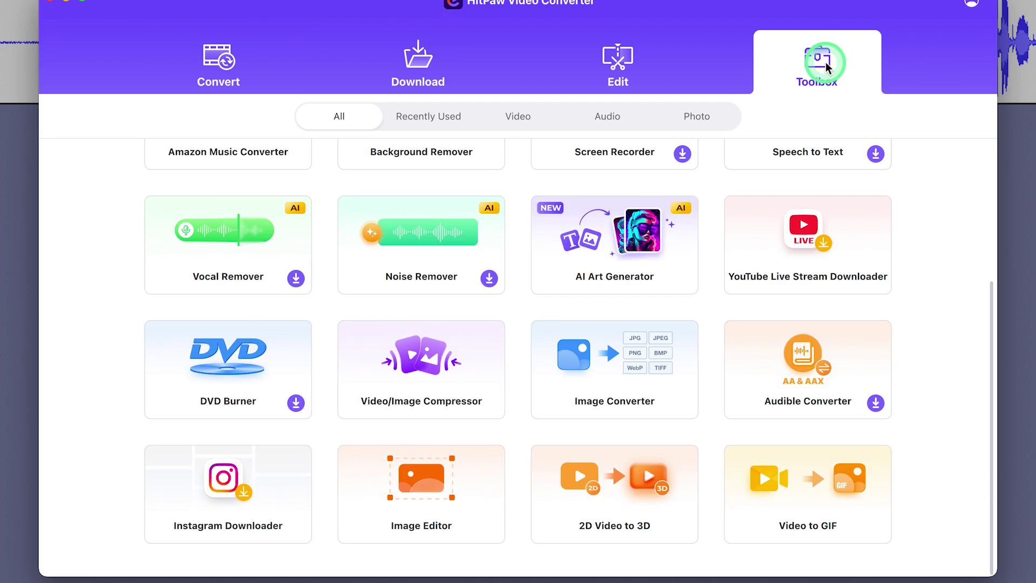
pyautogui.click(423, 355)
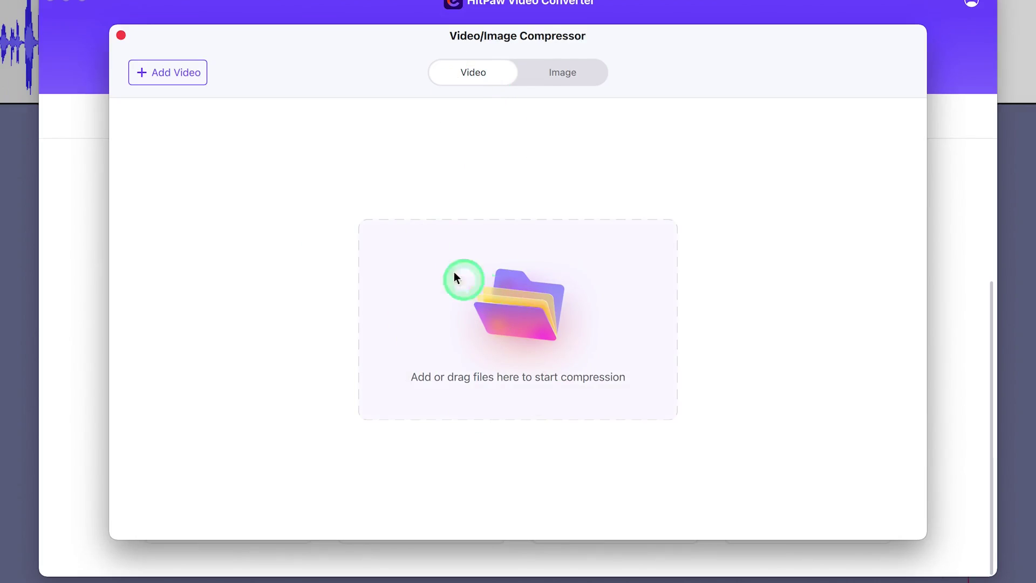
# - Add the 2.17GB 'Shotcut Video Editing Tutorial For Beginners 2023' MP4 to the compressor
pyautogui.click(171, 77)
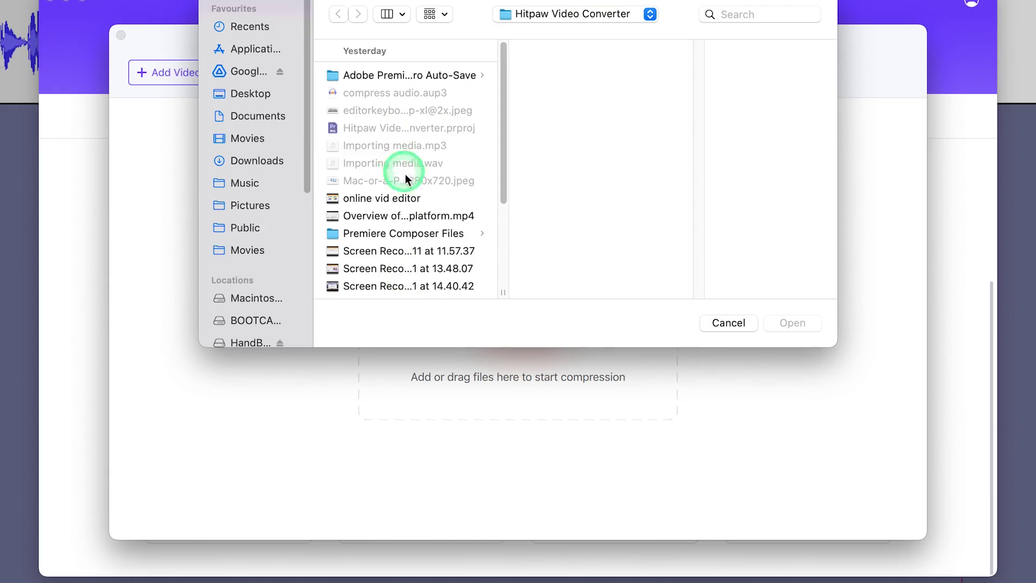
pyautogui.scroll(-3, 398, 259)
pyautogui.click(388, 254)
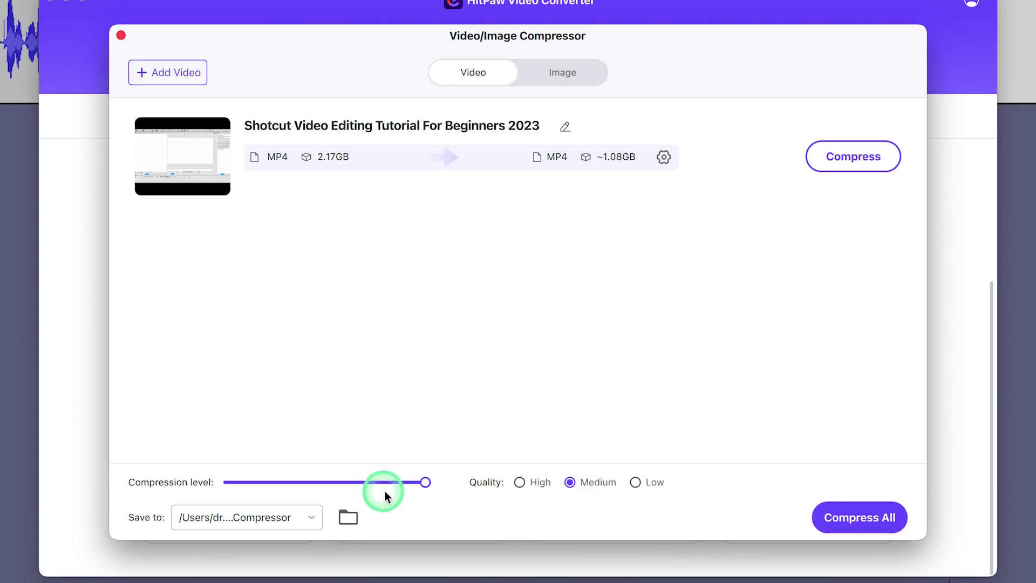
# - Lower the compression level slider and compress the Shotcut MP4 from 2.17GB to 161.47MB
pyautogui.moveTo(427, 483); pyautogui.dragTo(341, 481)
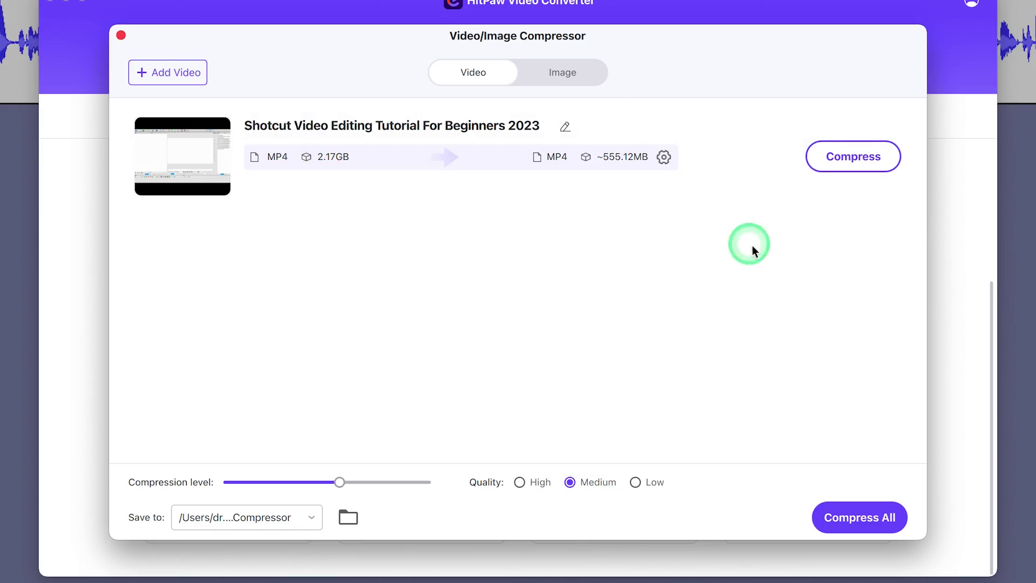
pyautogui.click(847, 174)
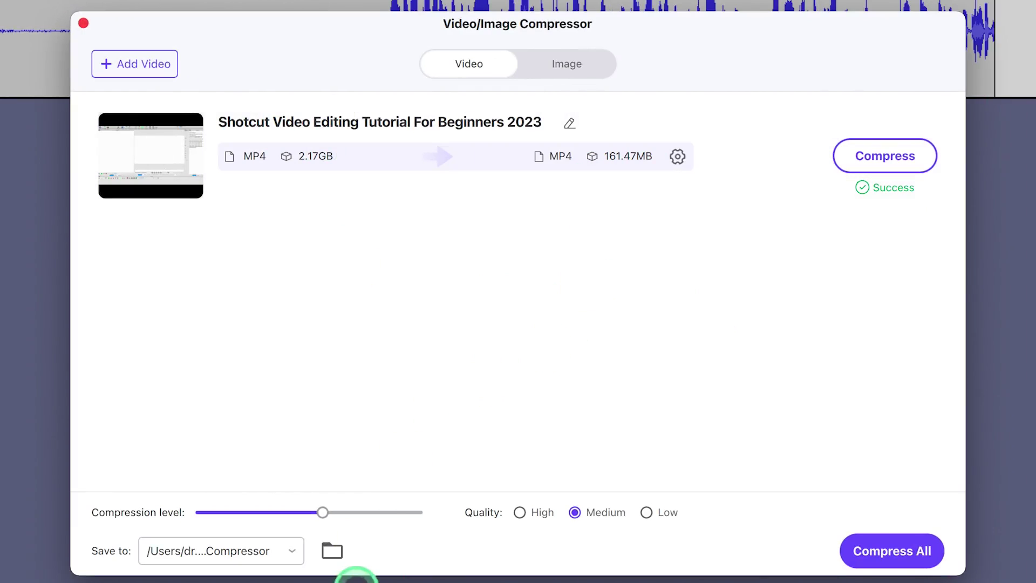
# - Open the compressed Shotcut tutorial MP4 from the Compressor folder and play it in QuickTime
pyautogui.click(342, 548)
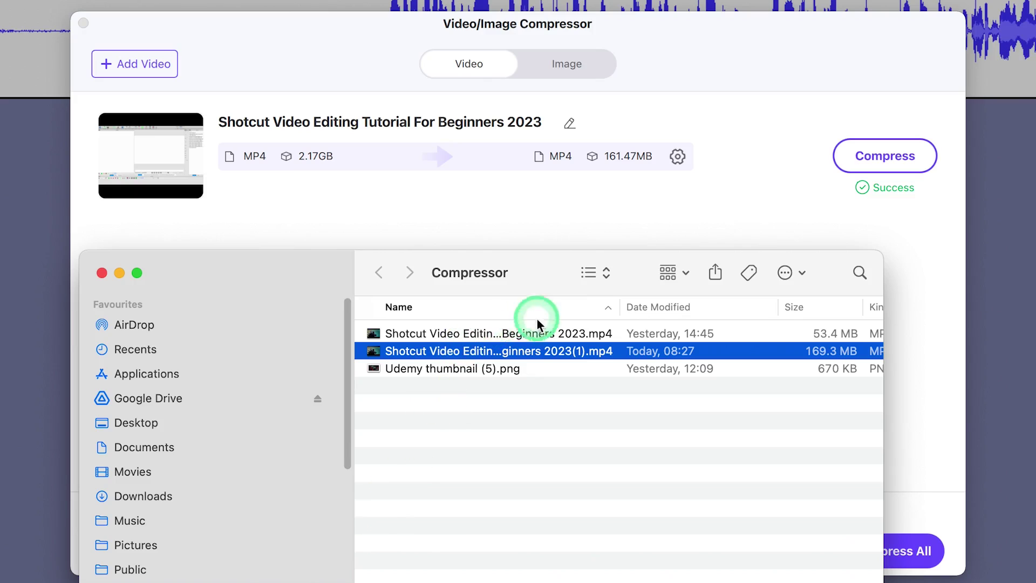
pyautogui.doubleClick(518, 350)
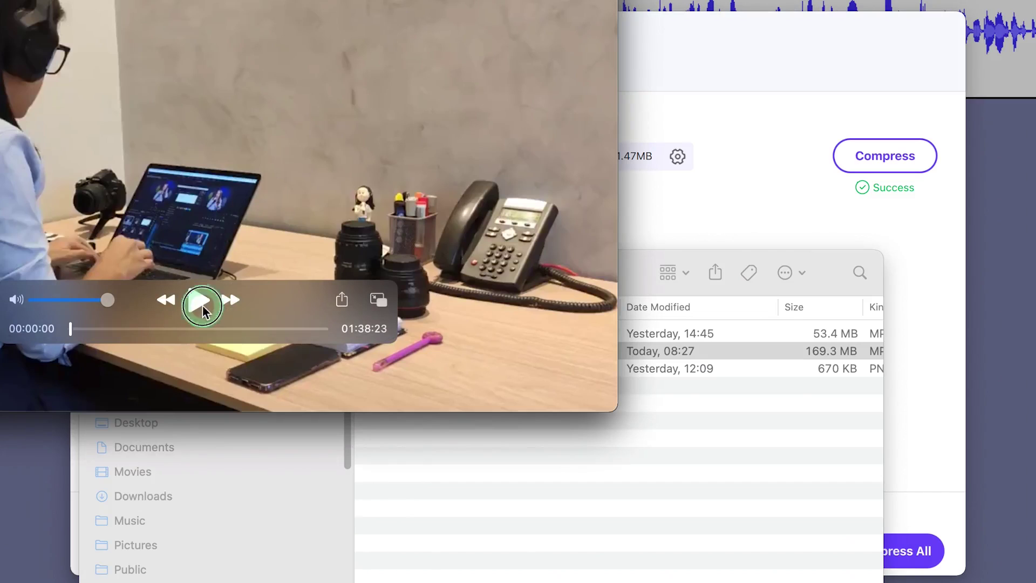
pyautogui.click(203, 305)
pyautogui.click(196, 300)
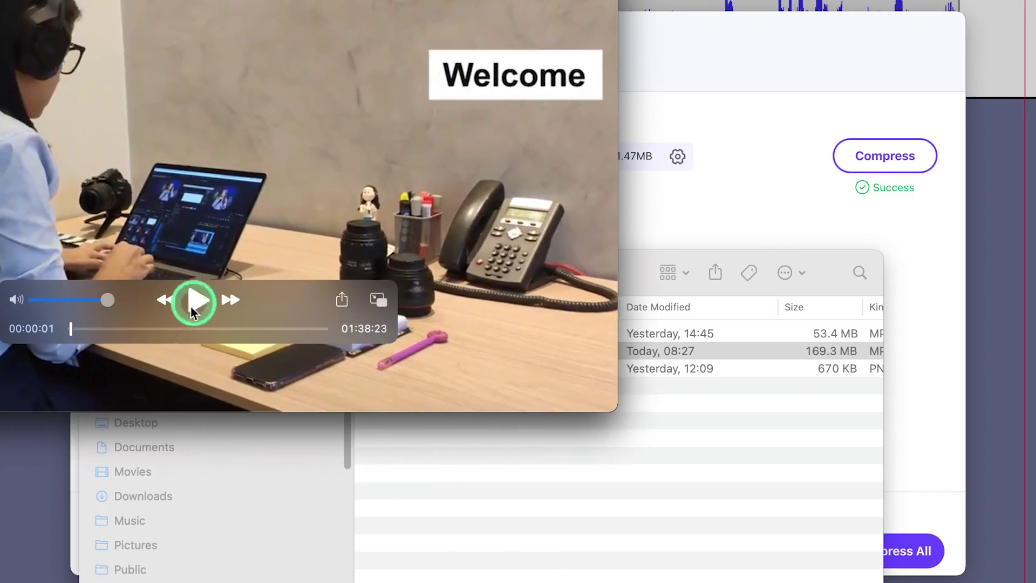
pyautogui.click(202, 324)
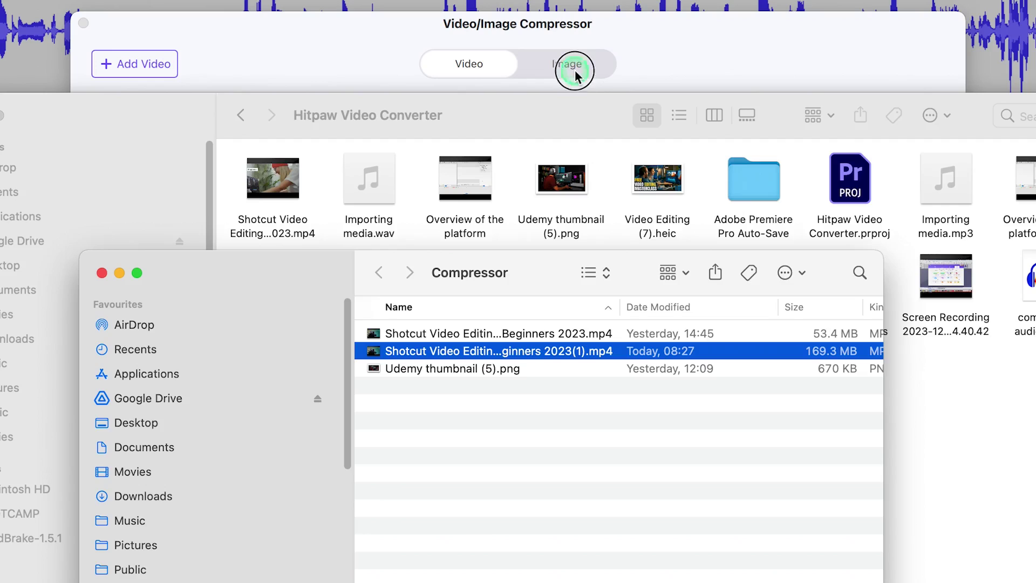
# - Switch the compressor to Image mode and load Udemy thumbnail (5).png (1.82MB)
pyautogui.click(573, 68)
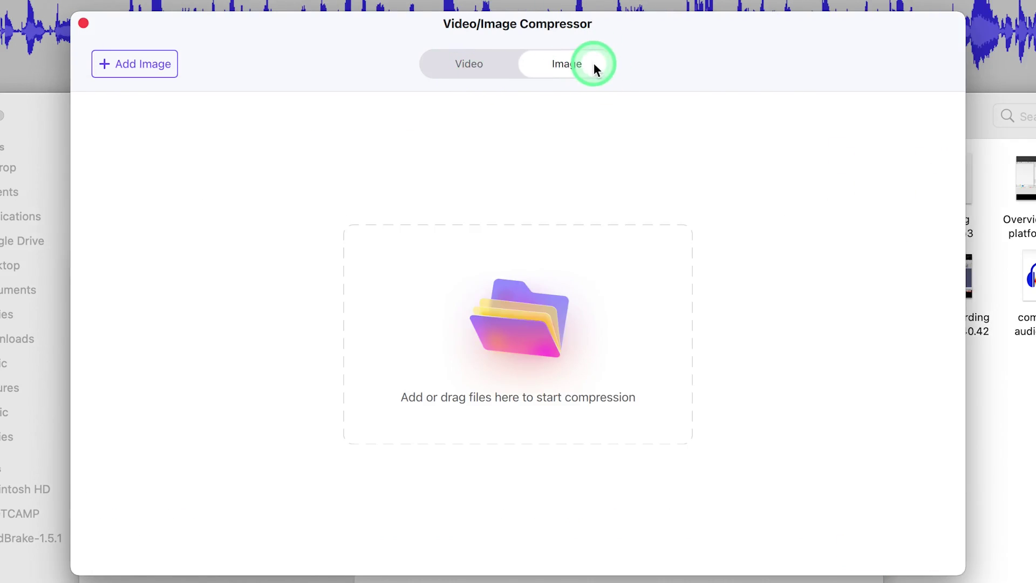
pyautogui.click(549, 333)
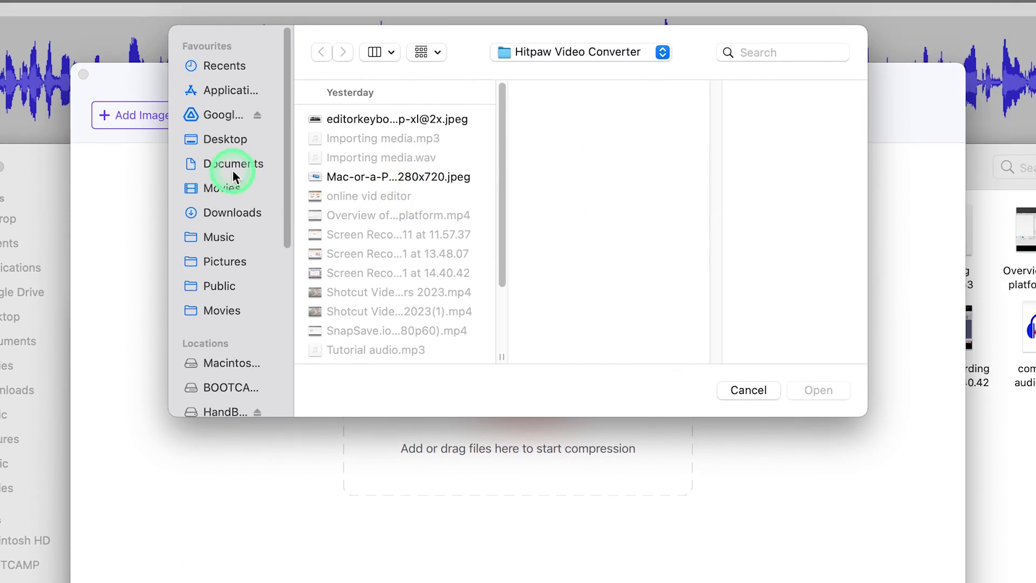
pyautogui.scroll(-5, 368, 210)
pyautogui.click(411, 304)
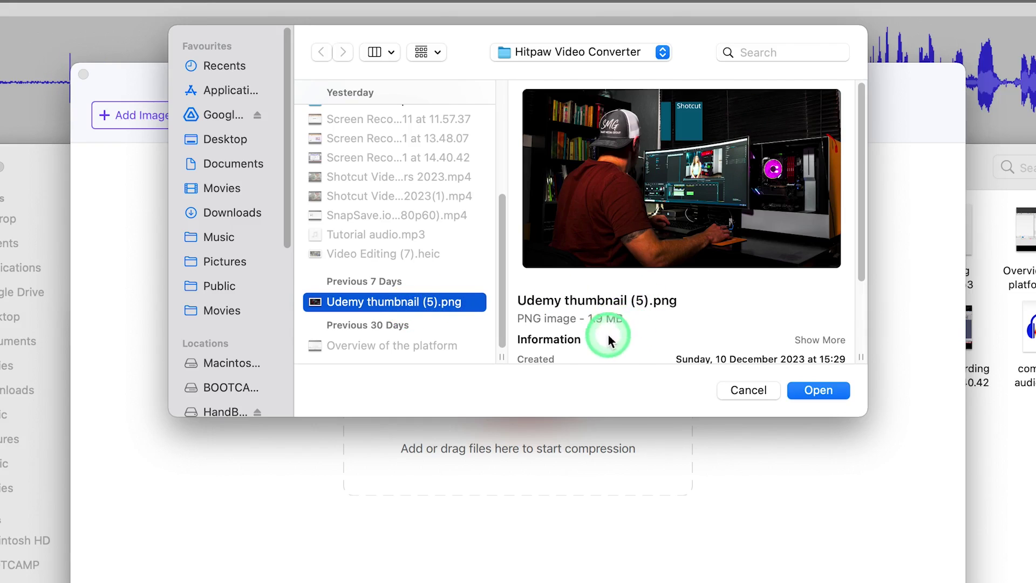
pyautogui.click(819, 390)
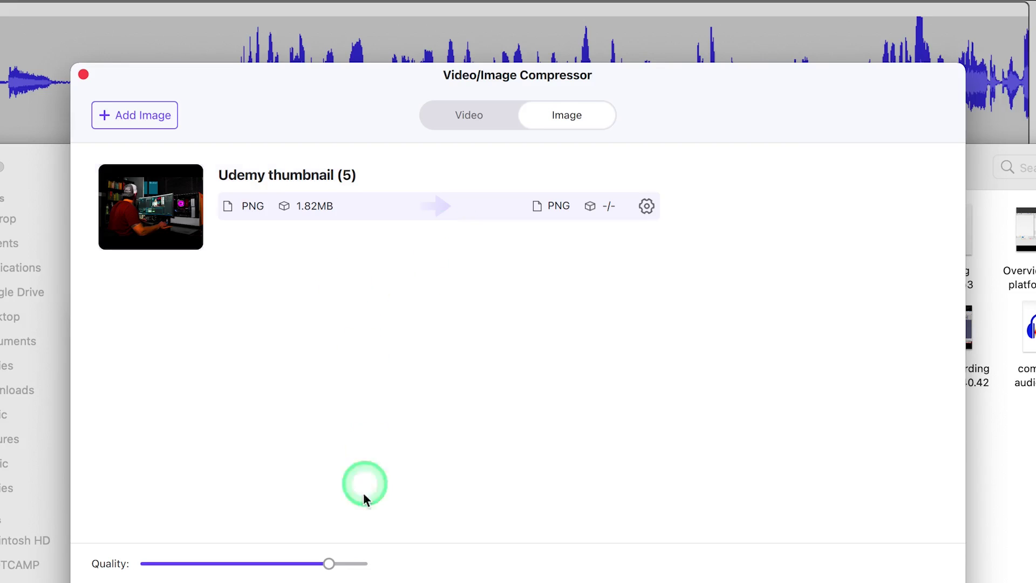
# - Raise image quality from 85% to 97% and compress the thumbnail PNG to 728.03KB
pyautogui.moveTo(330, 564)
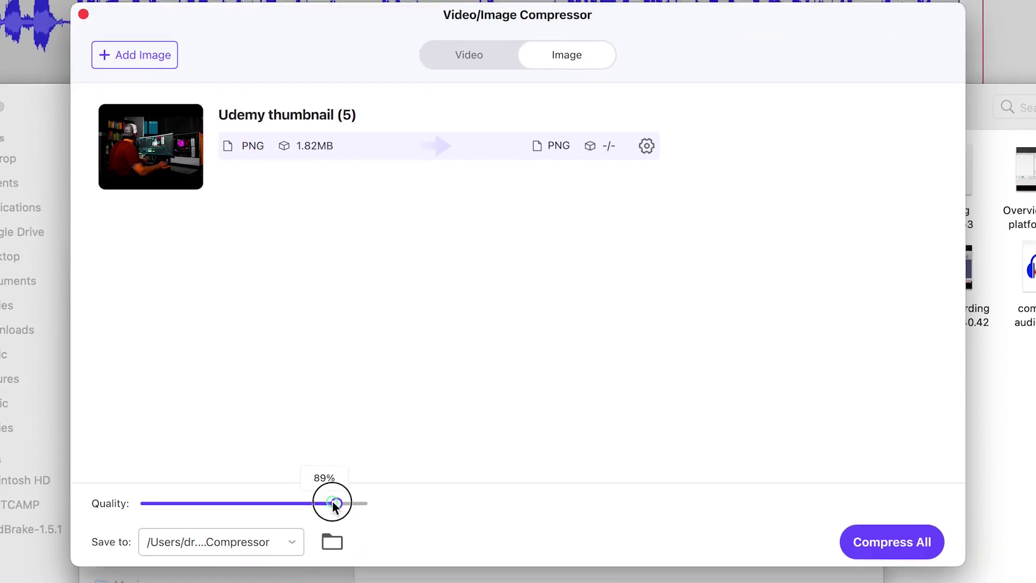
pyautogui.moveTo(331, 565); pyautogui.dragTo(351, 570)
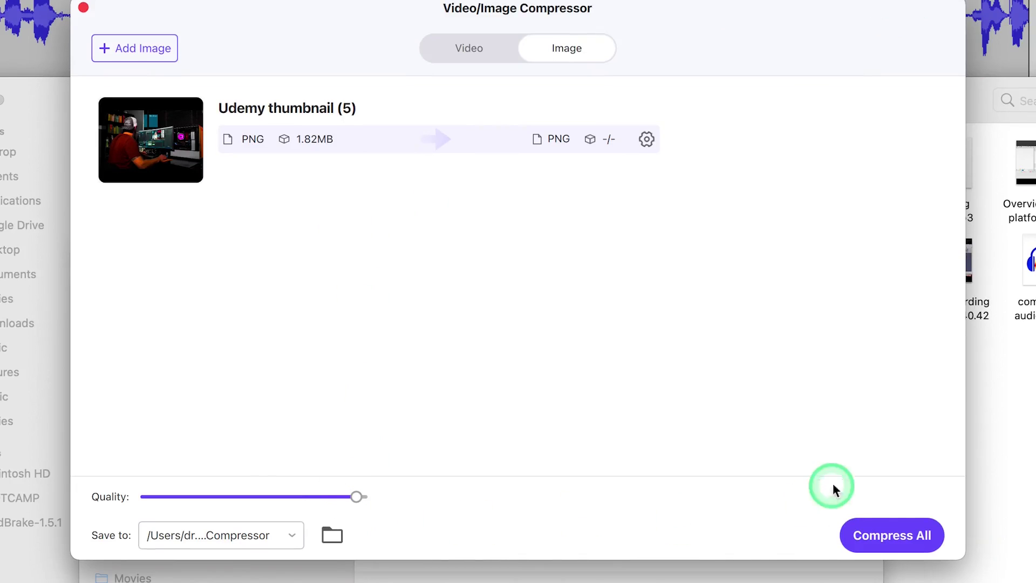
pyautogui.click(903, 527)
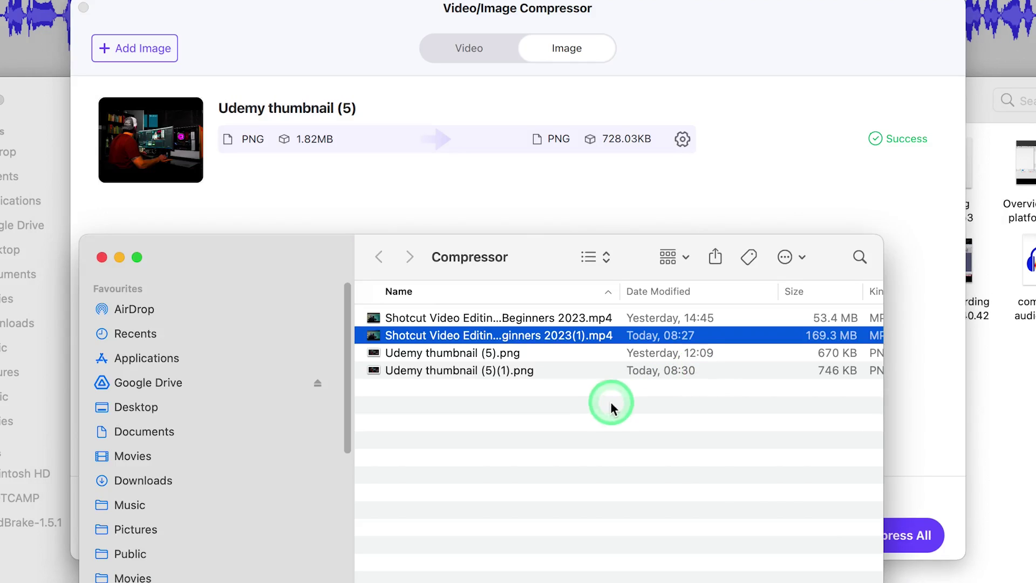
# - Open the output folder and view the compressed thumbnail image
pyautogui.click(584, 182)
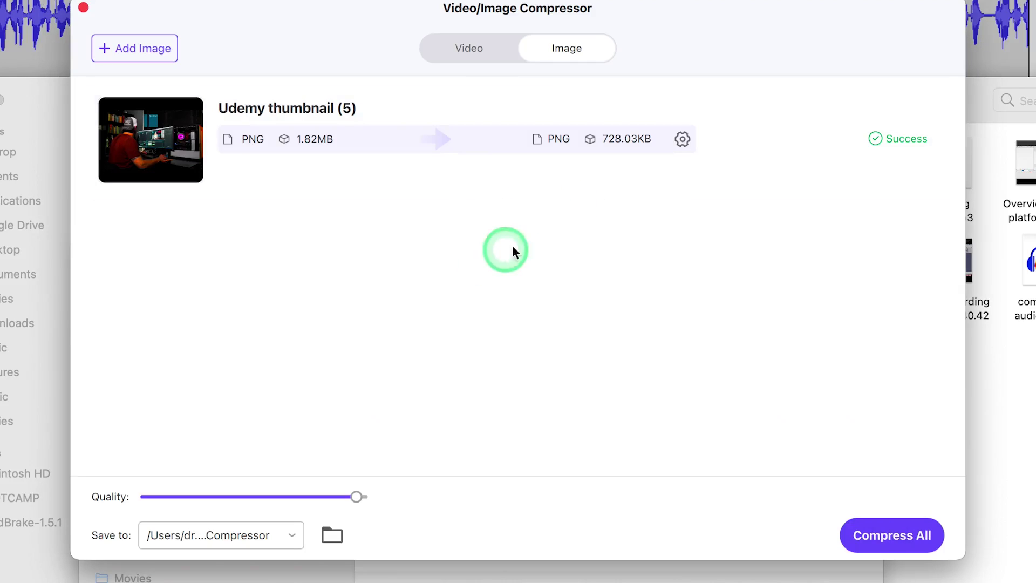
pyautogui.click(335, 536)
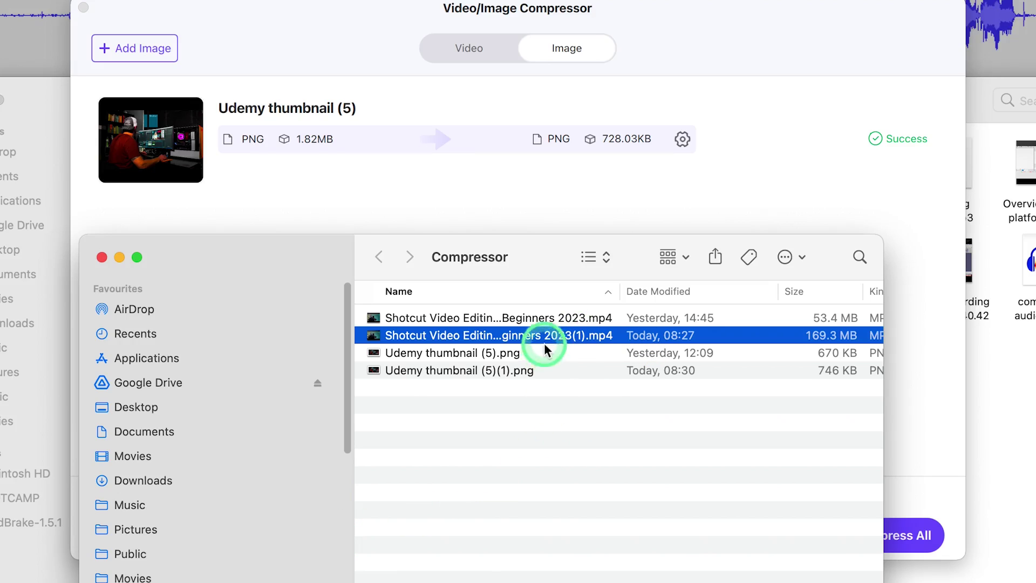
pyautogui.doubleClick(552, 370)
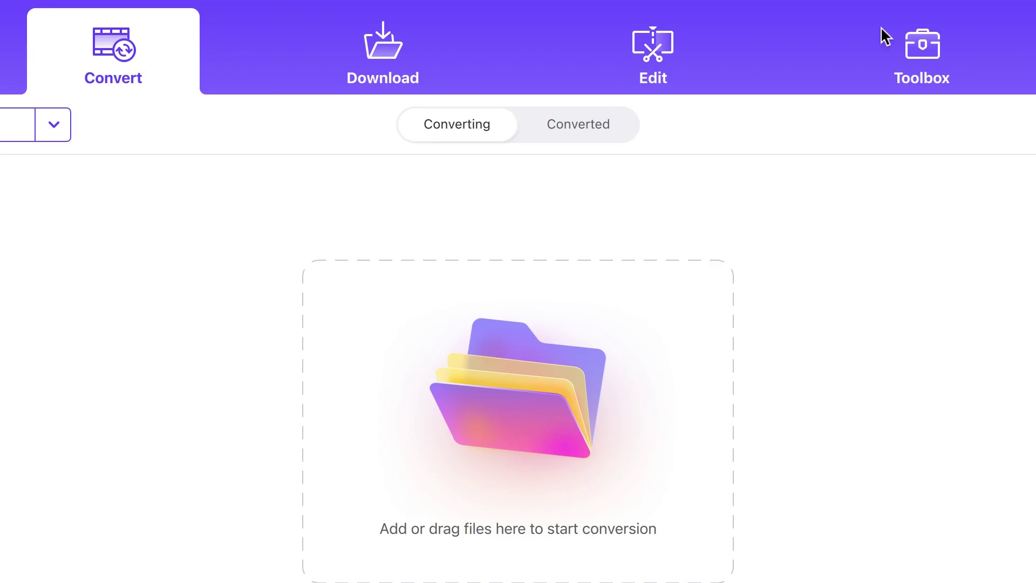
# - Open the Toolbox Image Converter and load Video Editing (7).heic into it
pyautogui.click(921, 60)
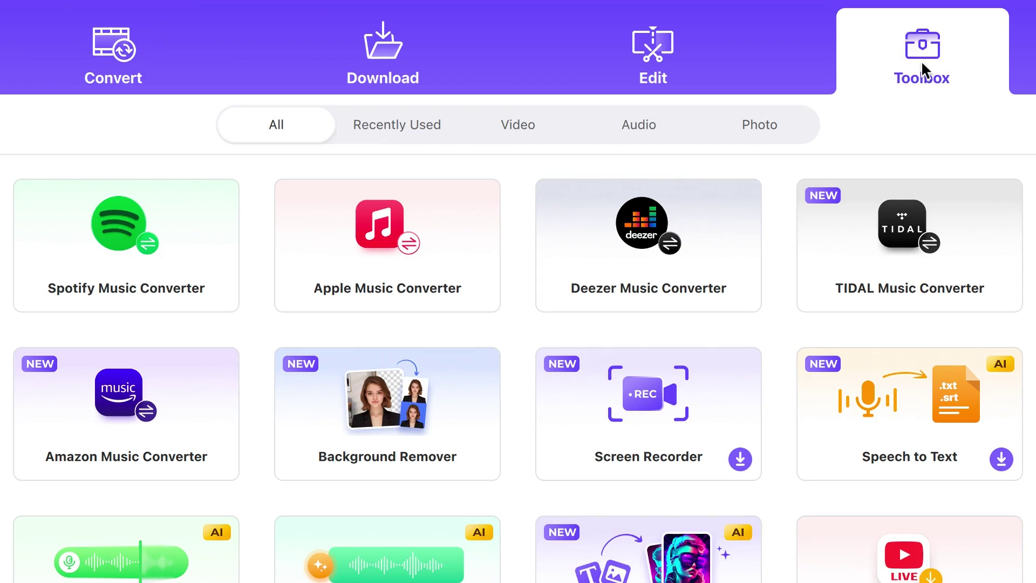
pyautogui.scroll(-5, 694, 467)
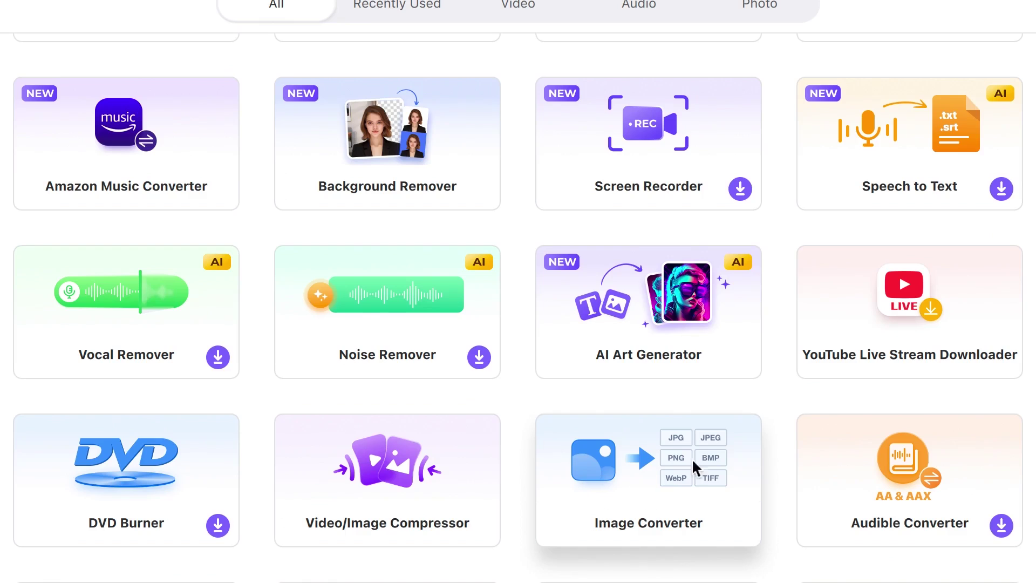
pyautogui.click(662, 487)
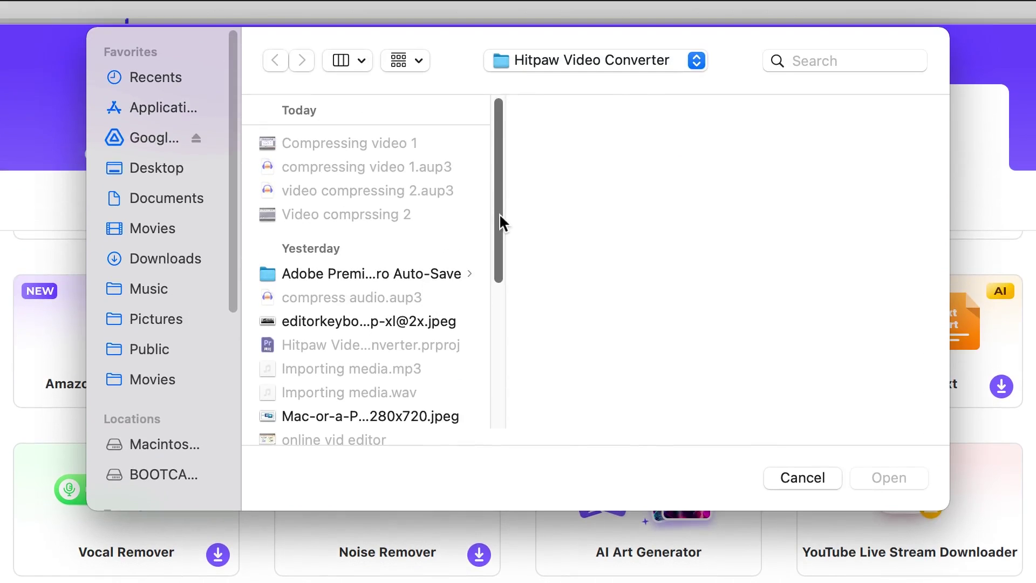
pyautogui.moveTo(500, 212); pyautogui.dragTo(509, 348)
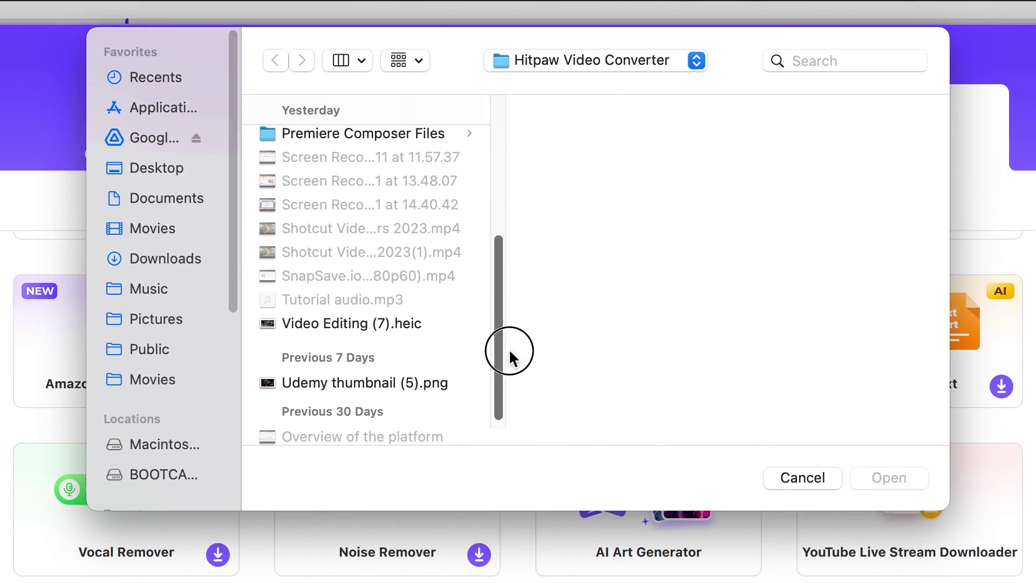
pyautogui.click(410, 323)
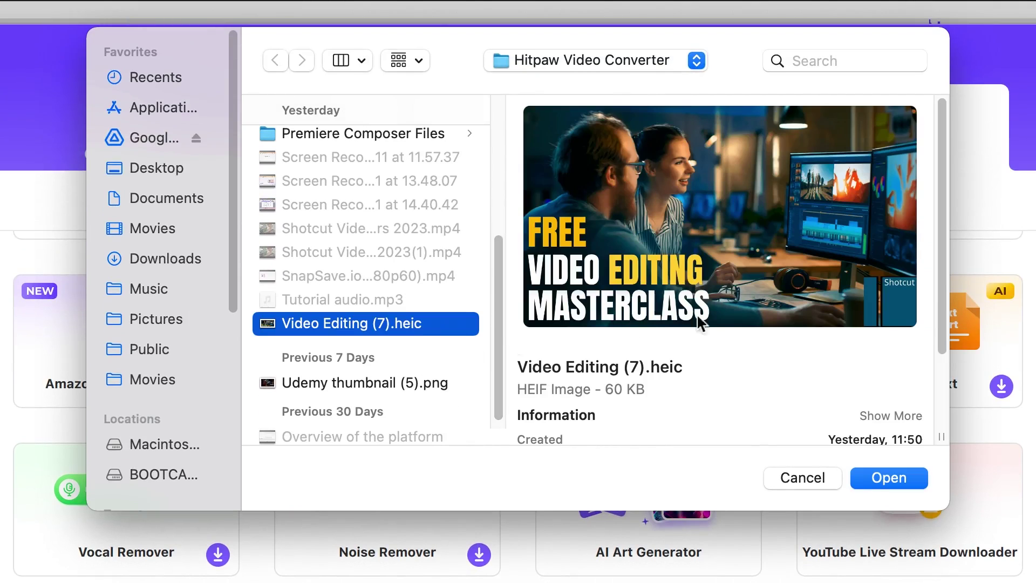
pyautogui.click(867, 478)
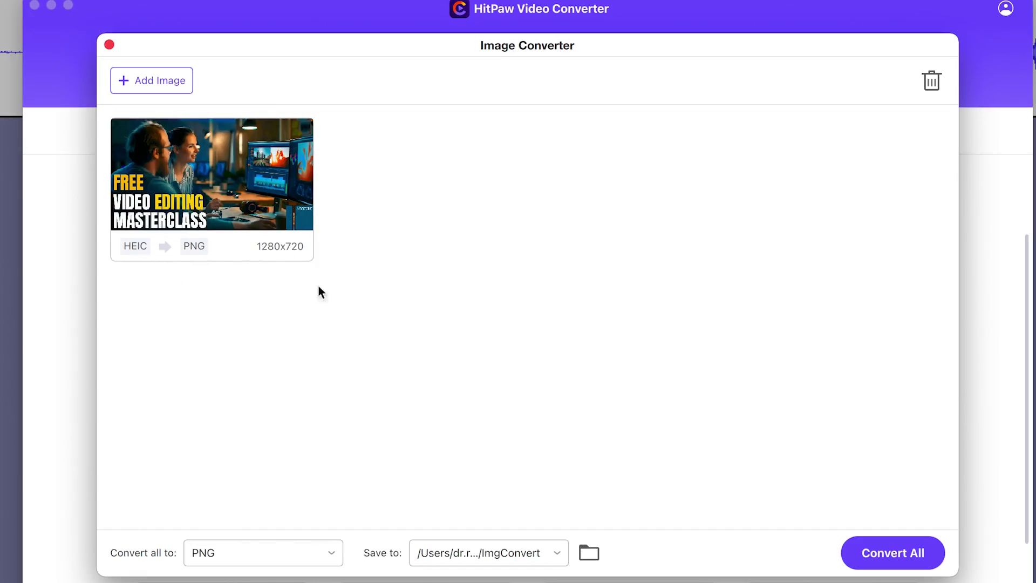
# - Convert Video Editing (7).heic to JPG and open the resulting Video Editing (7).jpg
pyautogui.click(256, 552)
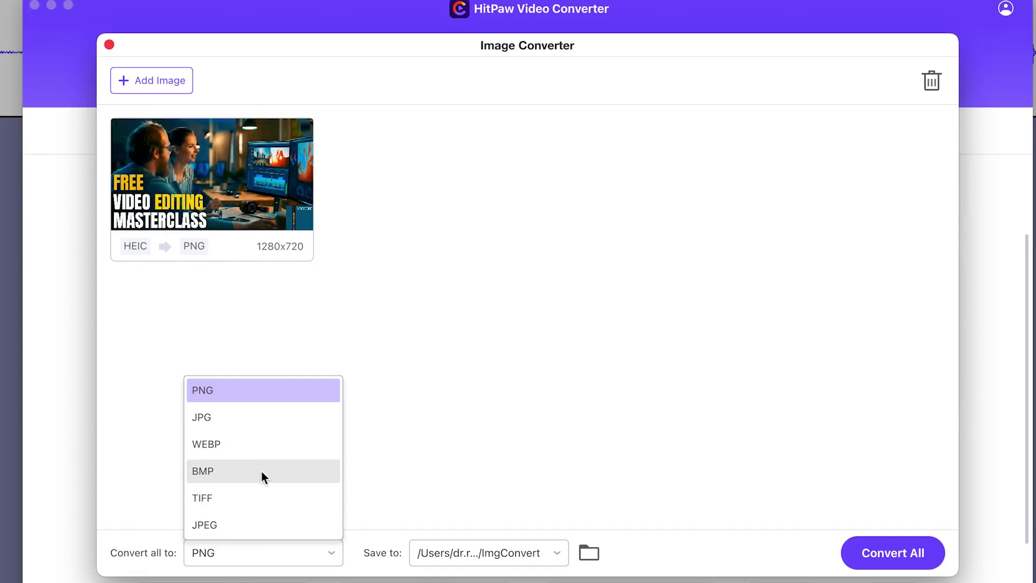
pyautogui.click(260, 419)
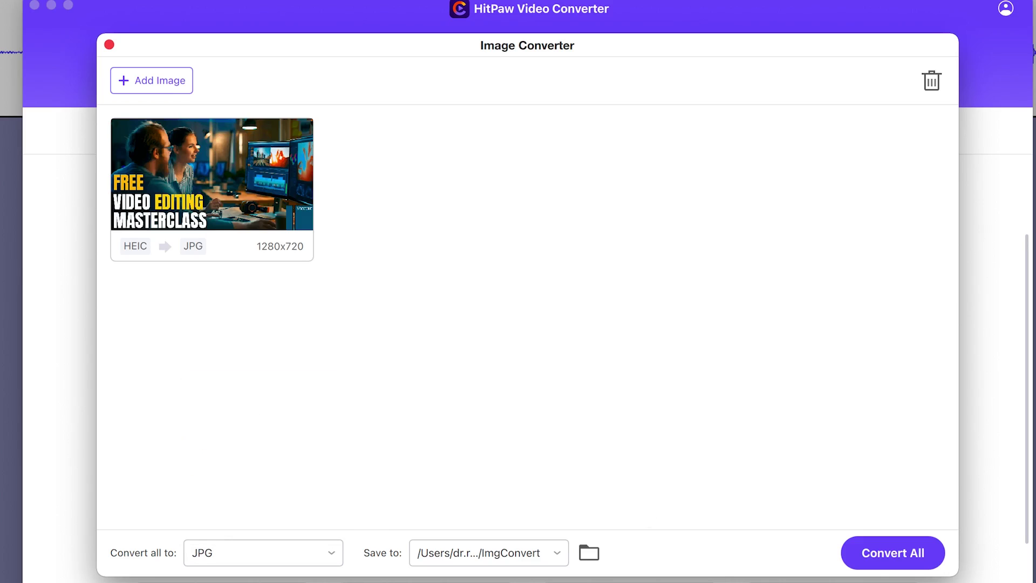
pyautogui.click(892, 548)
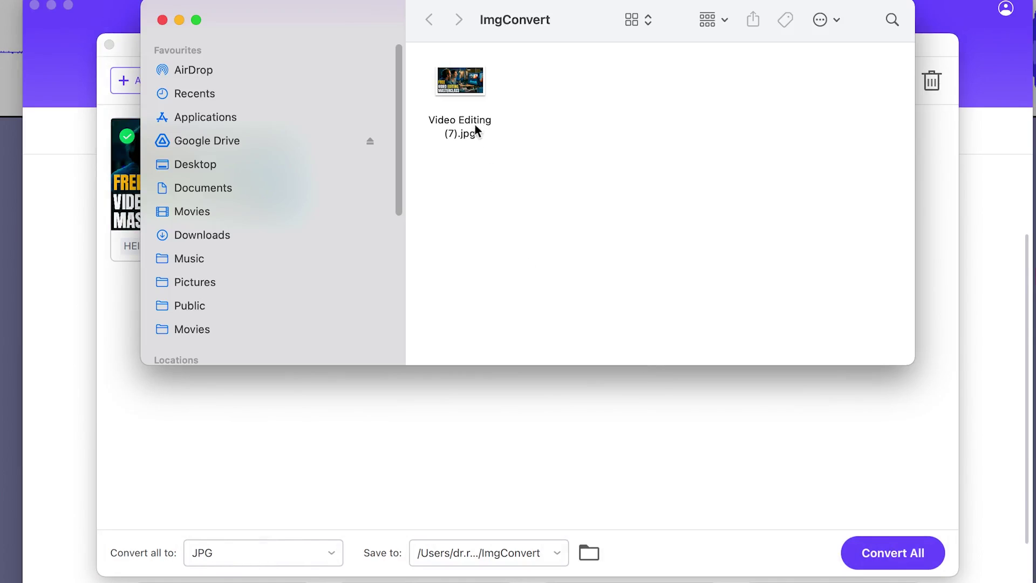
pyautogui.click(465, 133)
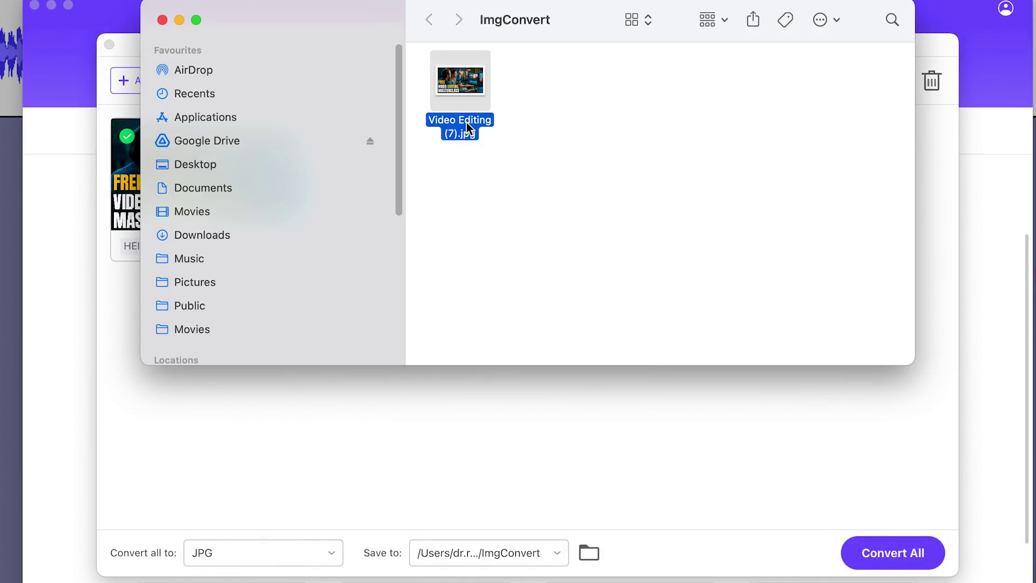
pyautogui.doubleClick(466, 122)
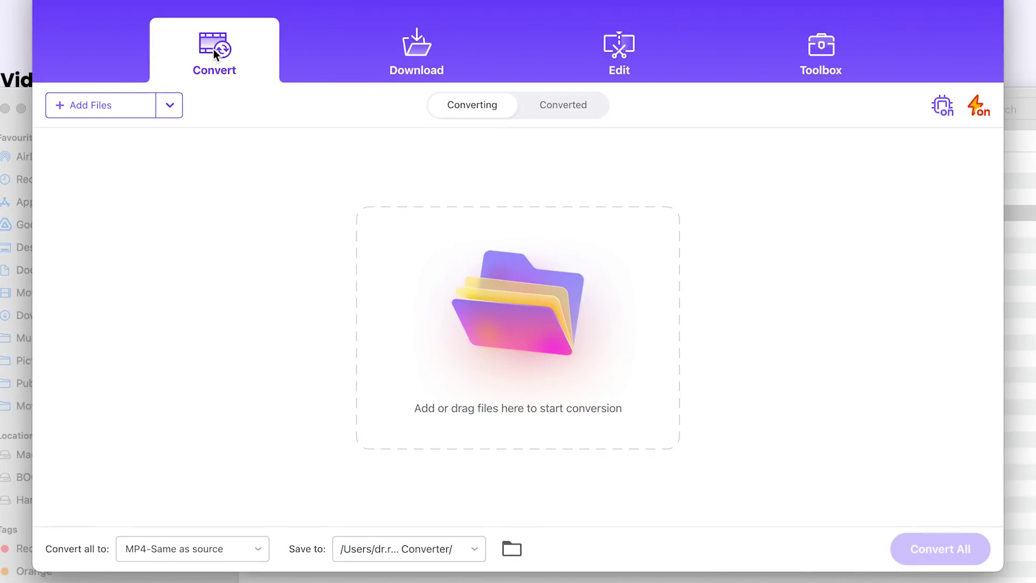
# - Show the Converted list: Shotcut tutorial MP4, Importing media MP3, Overview of the platform MP4
pyautogui.click(537, 98)
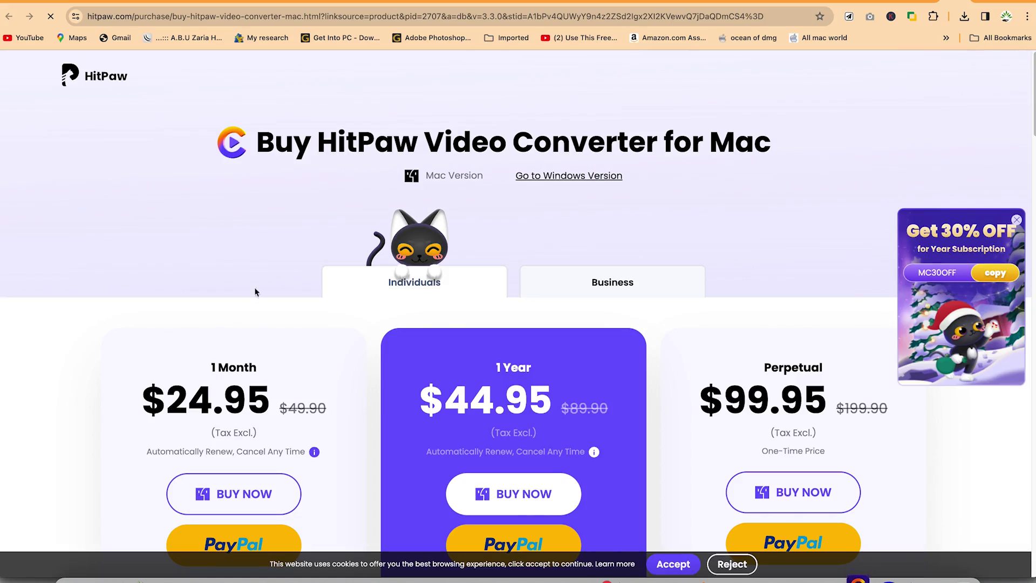
# - Scroll through the Mac plans ($24.95, $44.95, $99.95) and the trial feature comparison
pyautogui.scroll(-3, 274, 365)
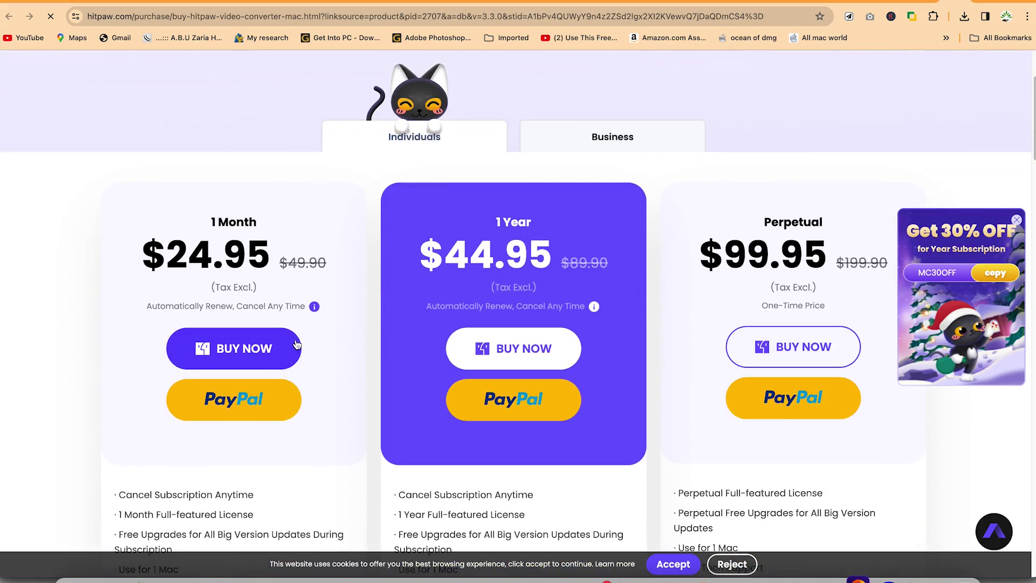
pyautogui.scroll(-2, 305, 350)
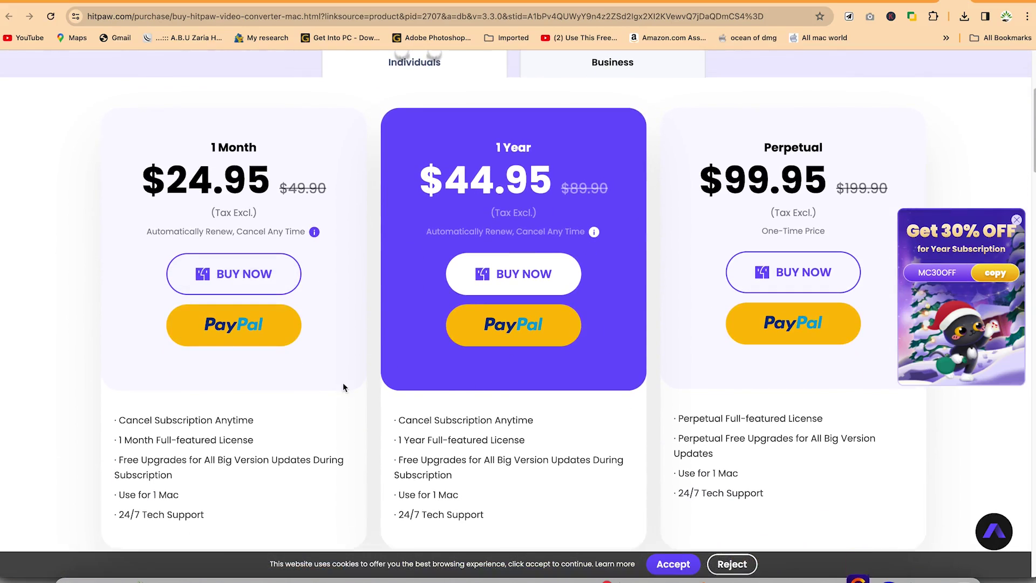
pyautogui.scroll(-4, 335, 378)
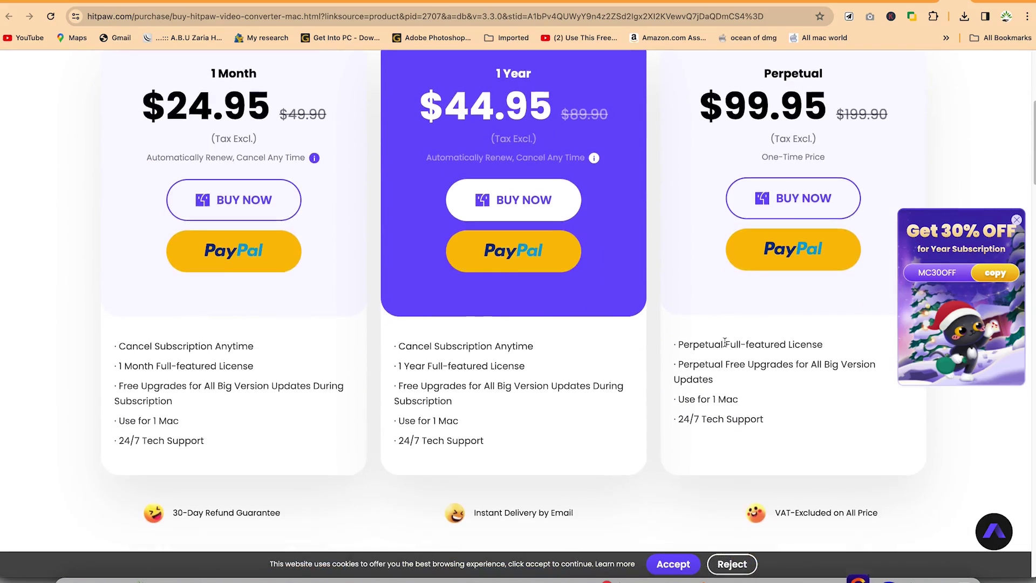
pyautogui.scroll(-10, 493, 345)
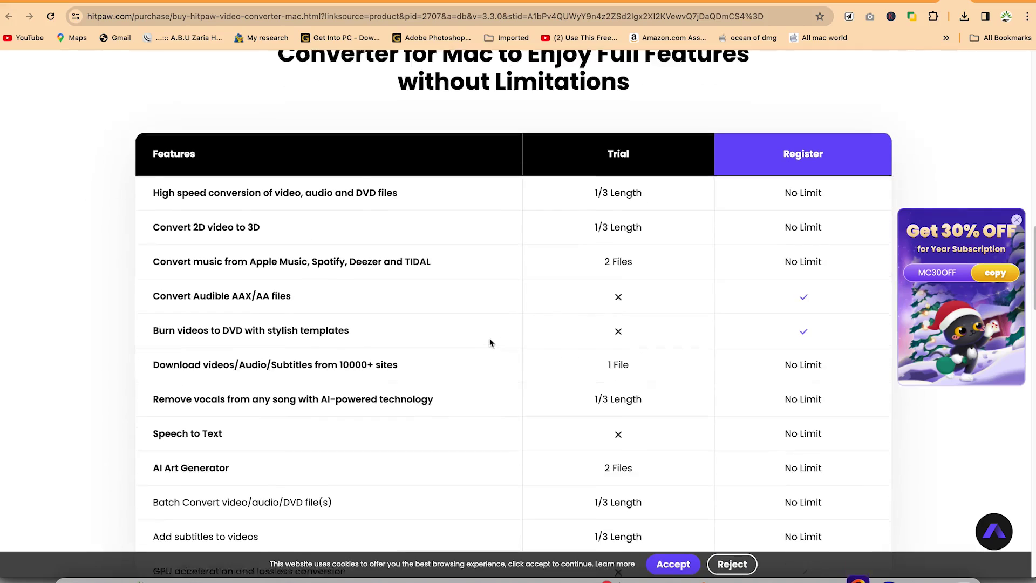
pyautogui.scroll(-6, 611, 259)
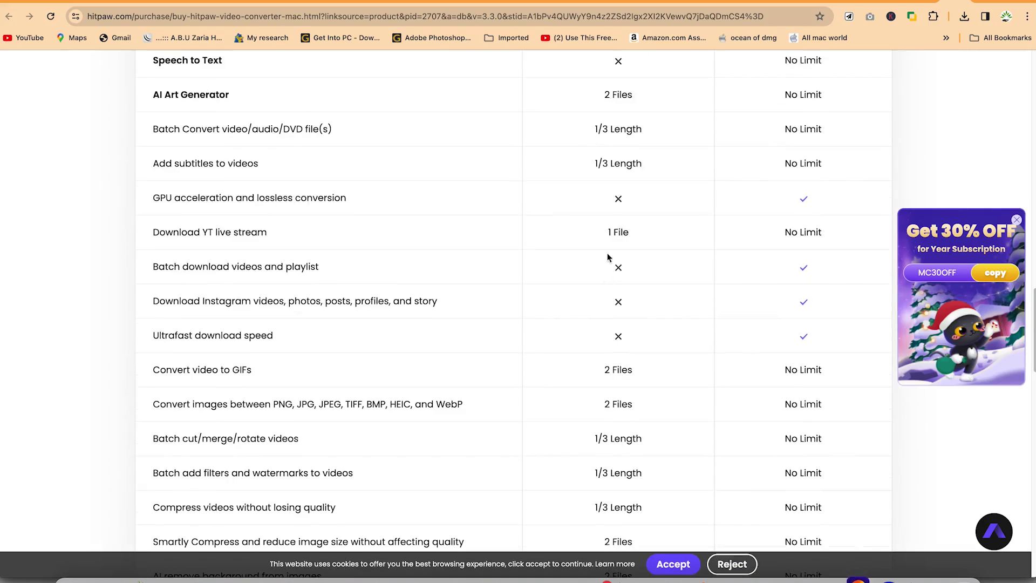
pyautogui.scroll(7, 634, 228)
pyautogui.scroll(-10, 775, 222)
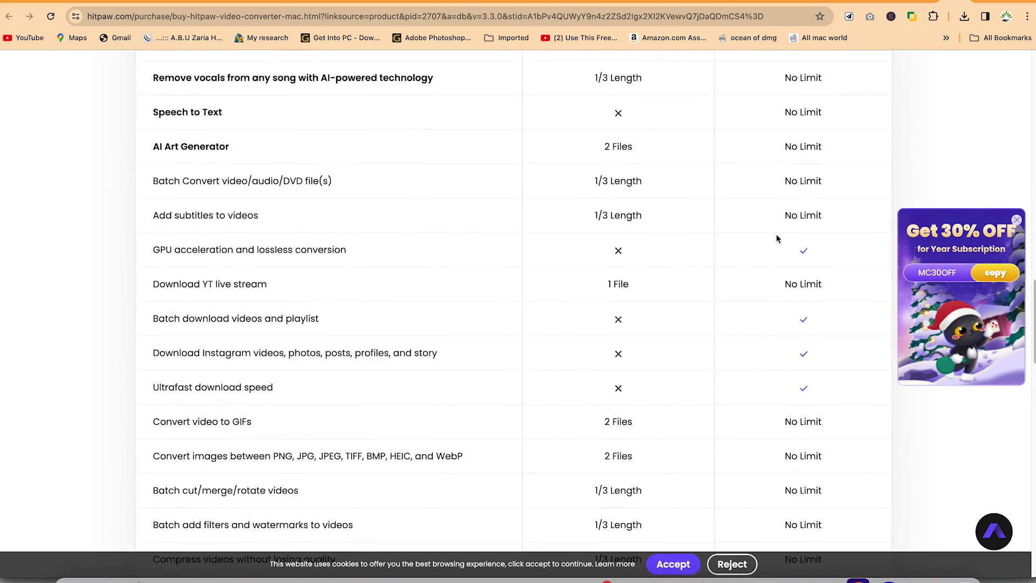
pyautogui.scroll(-16, 775, 243)
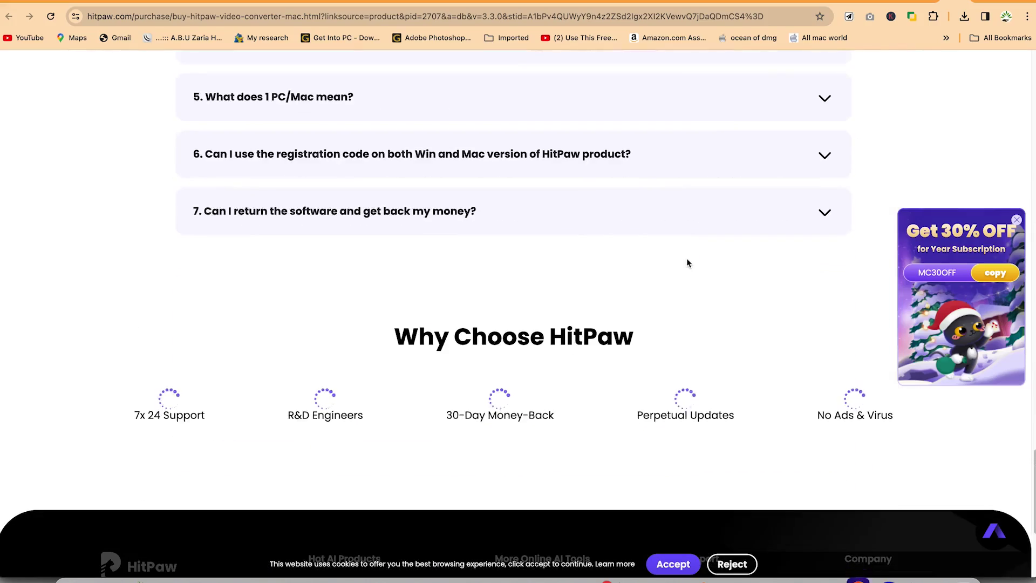
pyautogui.scroll(18, 687, 258)
pyautogui.scroll(20, 686, 258)
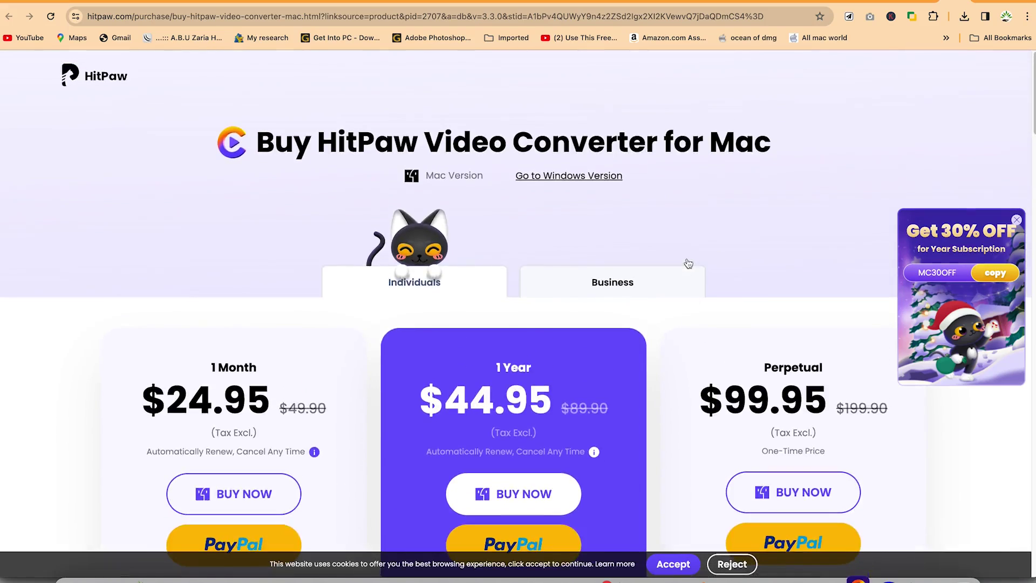
pyautogui.scroll(-9, 686, 258)
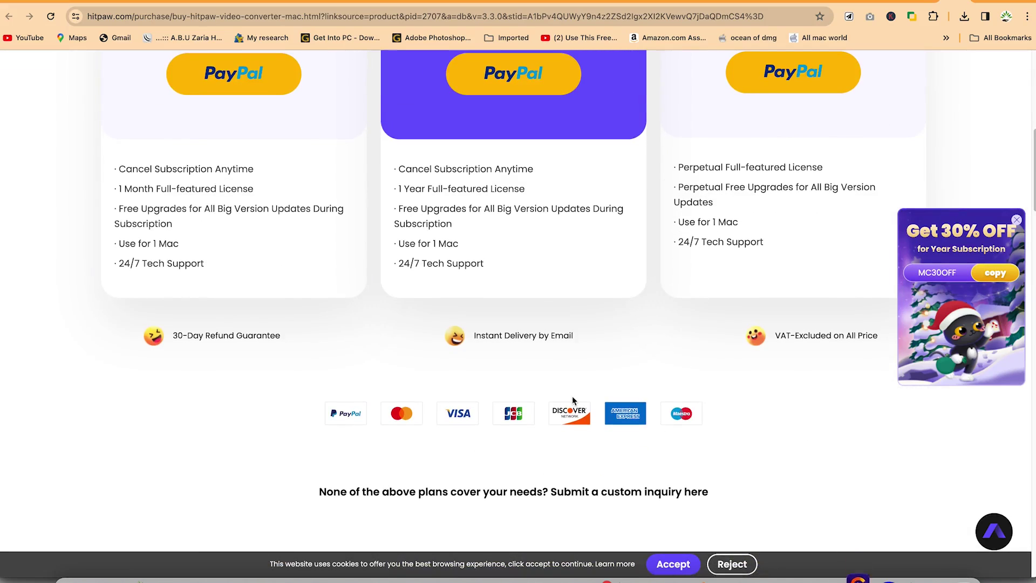
pyautogui.scroll(9, 572, 396)
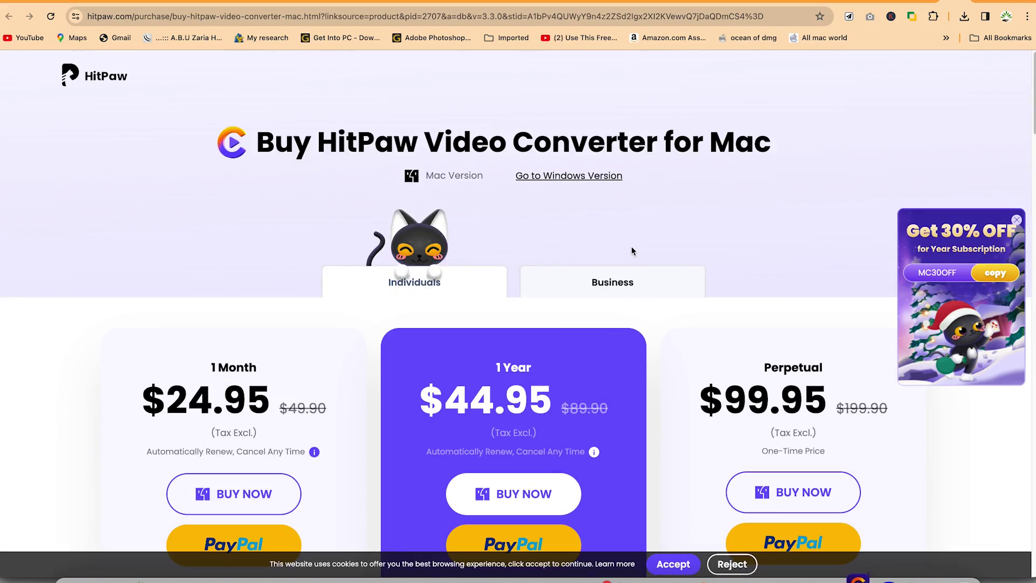